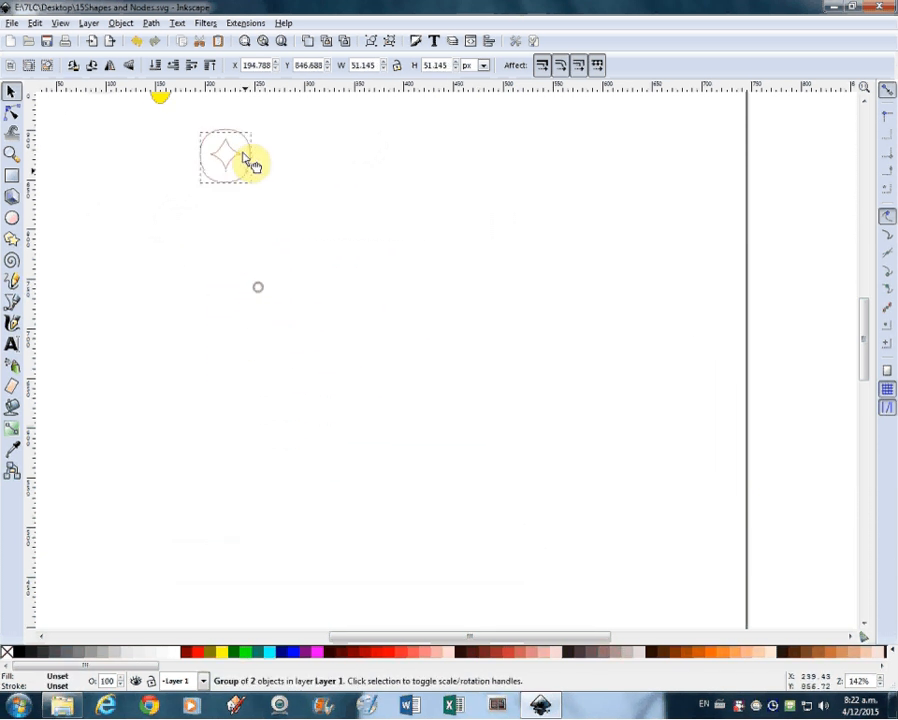
Move the grouped circle and four-pointed star up beside the yellow splat, in line with the other small drawings.
scroll(299, 291, "down", 1)
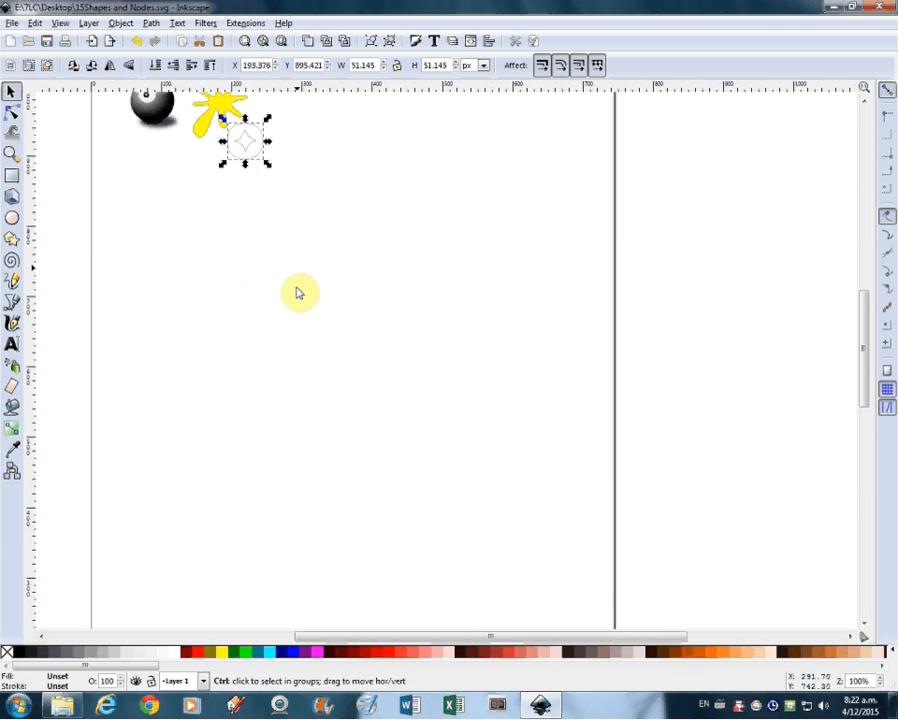
left_click_drag(258, 165, 294, 130)
left_click(279, 305)
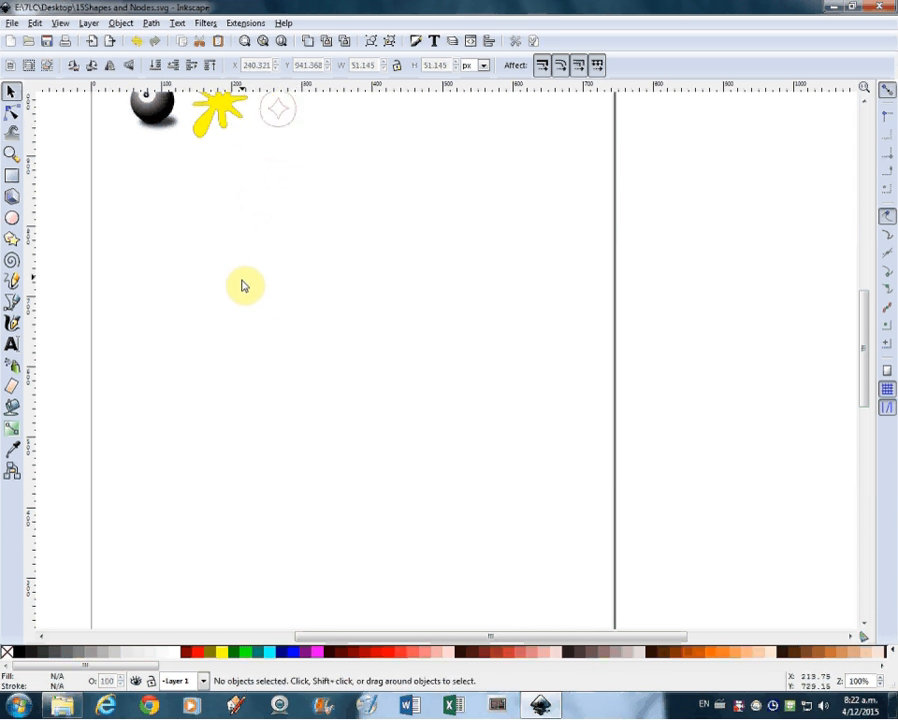
scroll(321, 378, "up", 1)
scroll(323, 379, "down", 1)
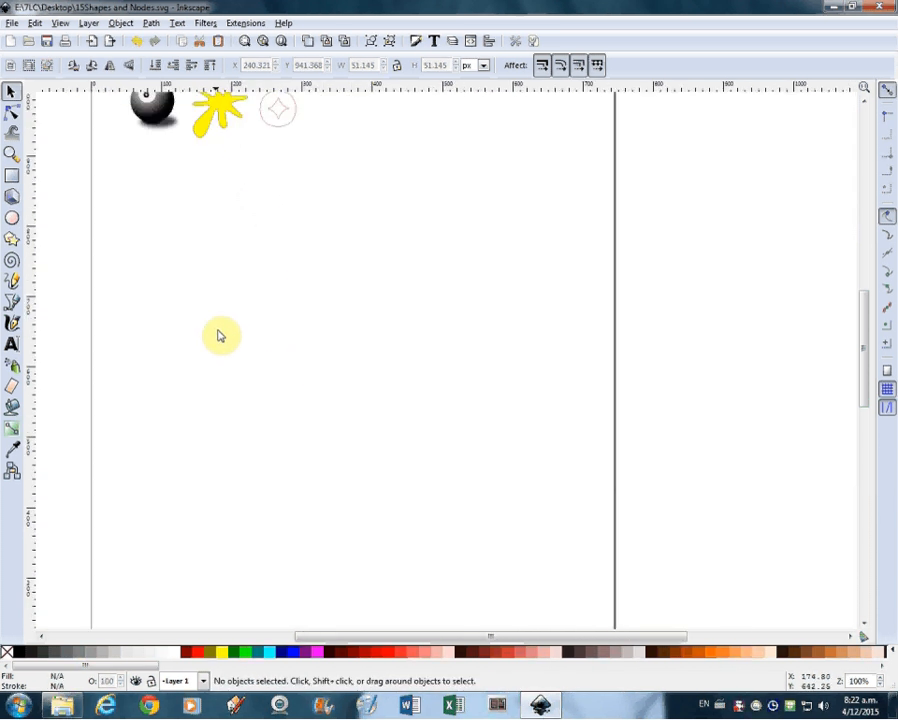
Draw a red-outlined square about 344 px wide below the small drawings and convert it to a path.
left_click(12, 176)
left_click_drag(224, 276, 526, 520)
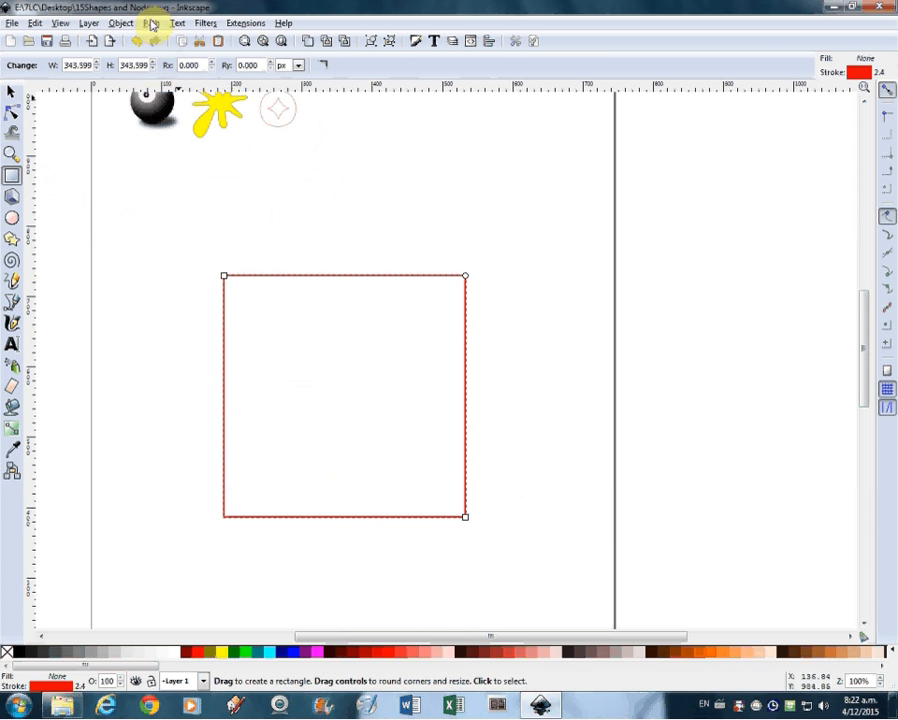
left_click(151, 24)
left_click(166, 46)
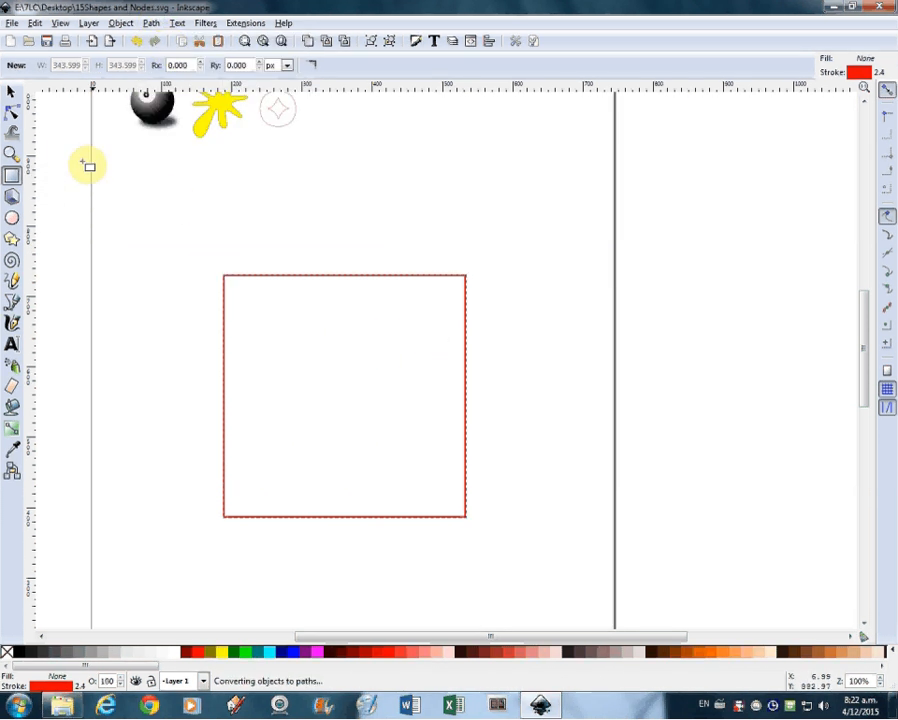
Select the square's two top corner nodes and insert a new node midway along its top edge.
left_click(11, 111)
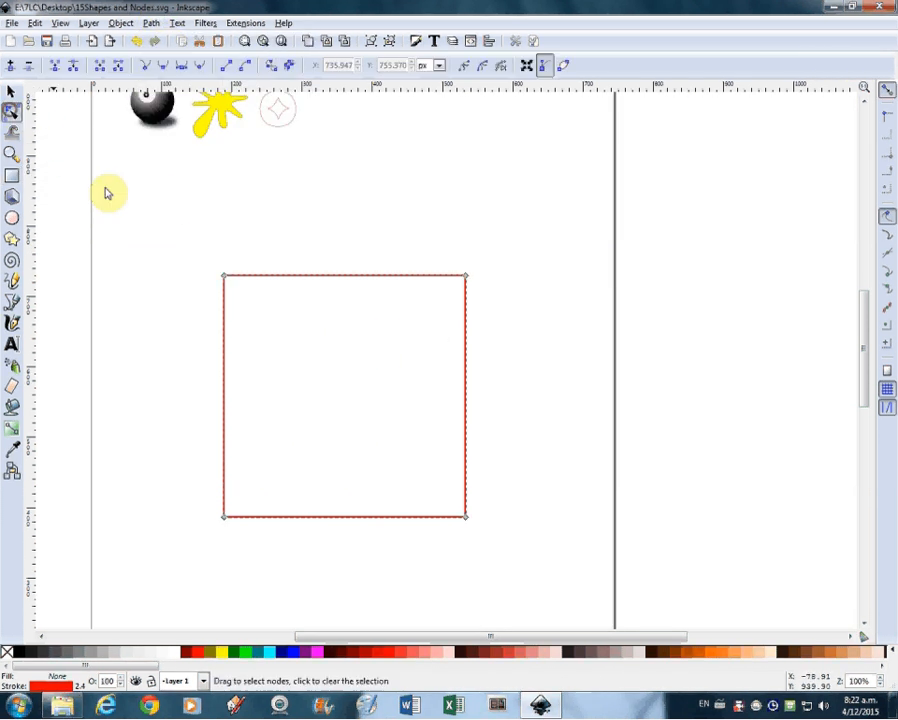
left_click(225, 278)
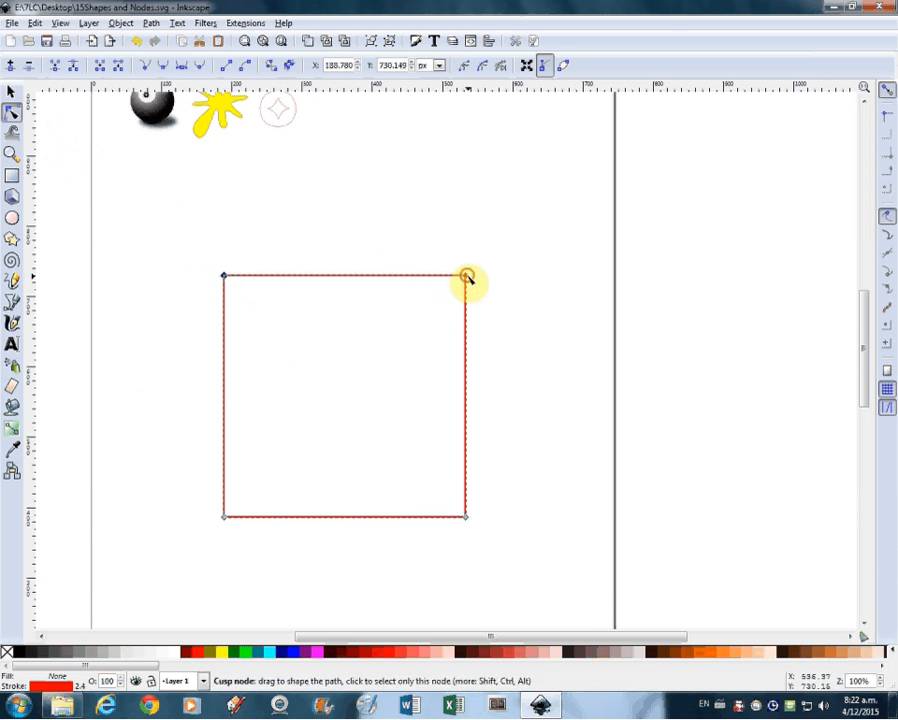
left_click(466, 276)
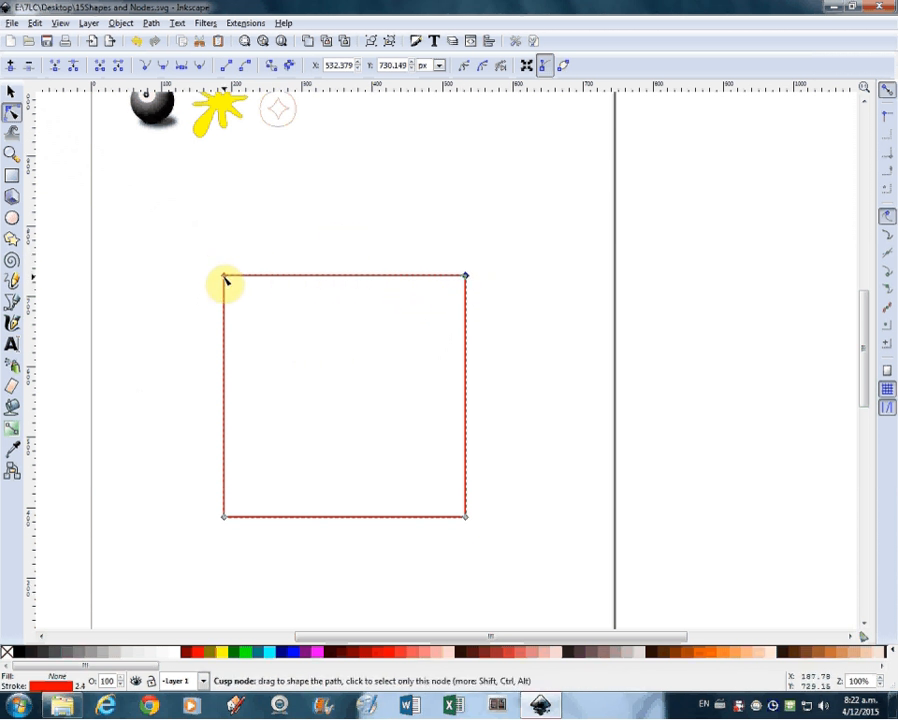
left_click_drag(180, 238, 472, 296)
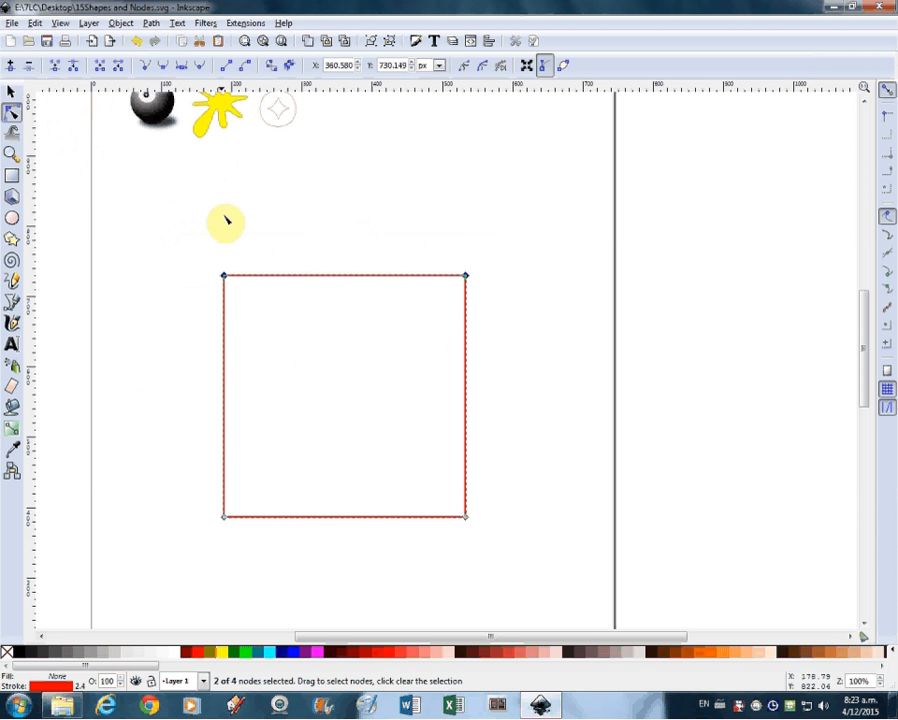
left_click(12, 66)
left_click_drag(345, 276, 345, 322)
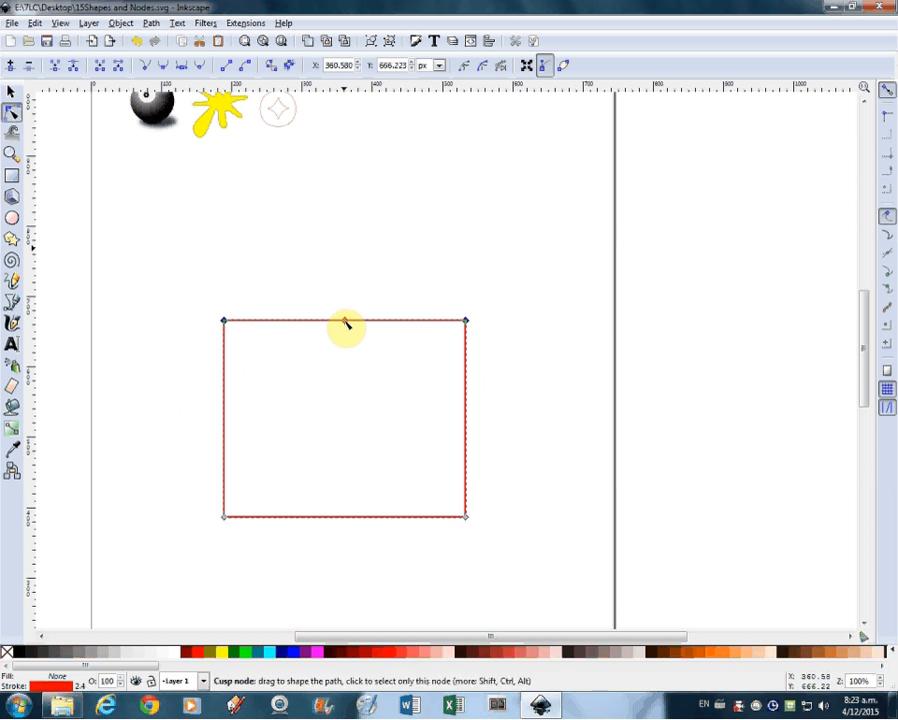
key("ctrl+z")
key("ctrl+z")
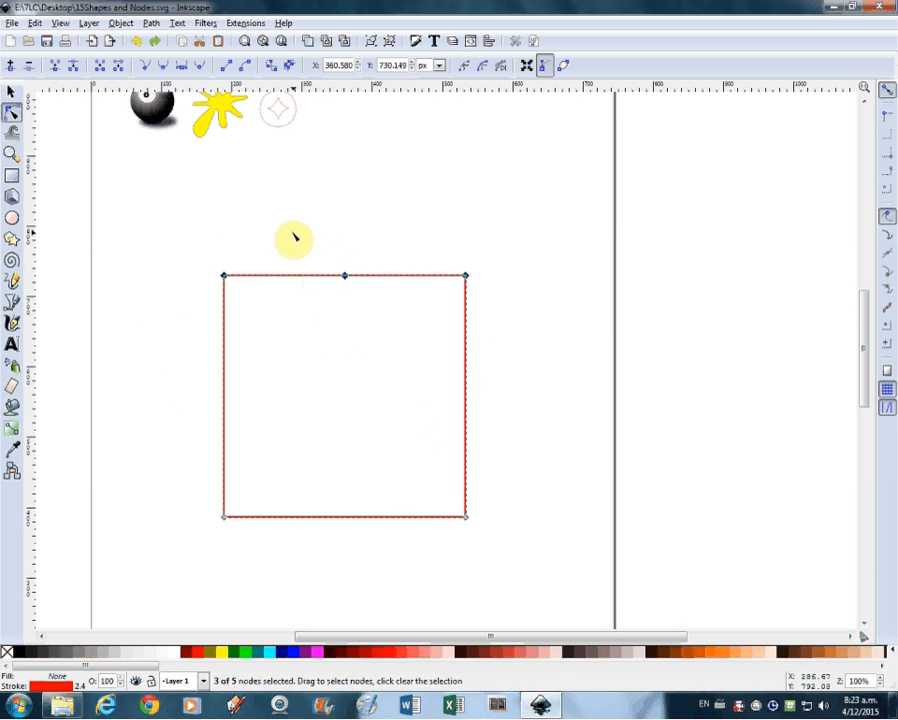
Raise only the top edge's middle node by about 143 px to form a roof-like peak.
left_click(344, 275)
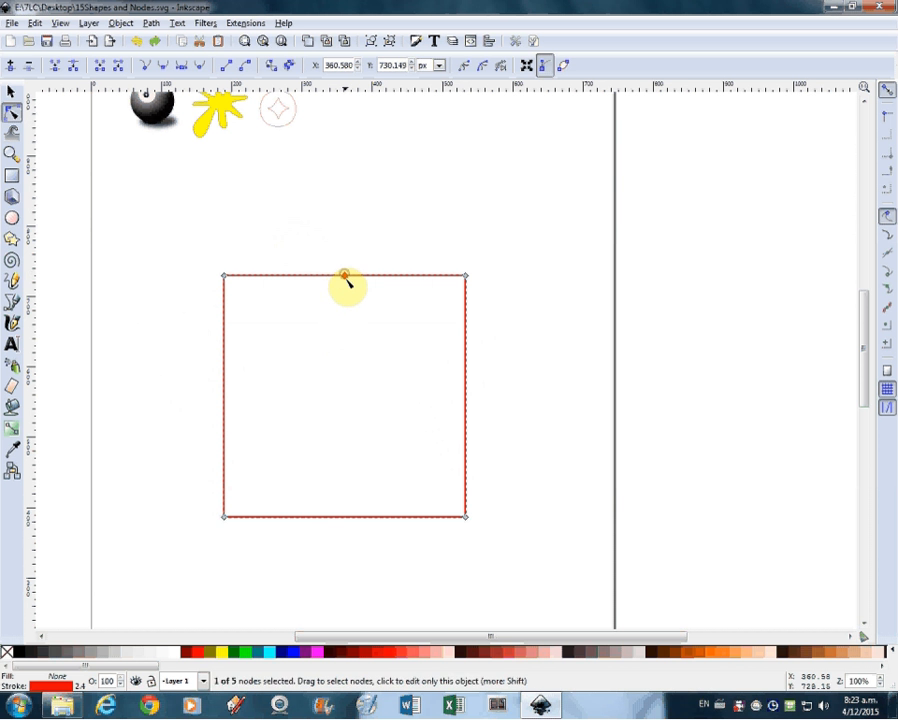
left_click_drag(346, 279, 346, 178)
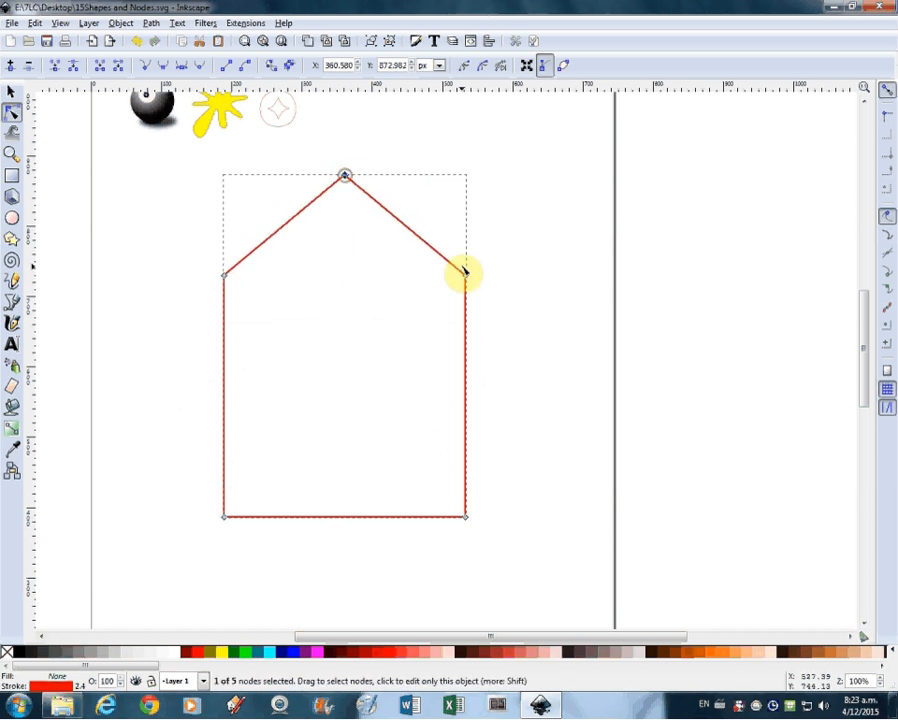
left_click(350, 164)
Insert a node midway along each of the two sloping edges beside the peak.
left_click_drag(332, 155, 491, 295)
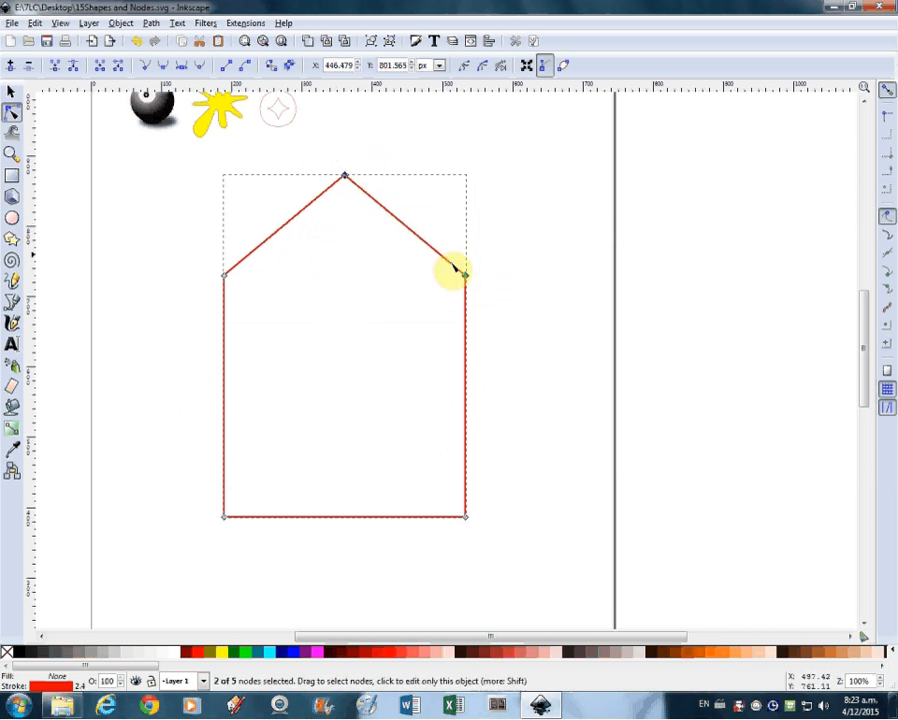
left_click(12, 66)
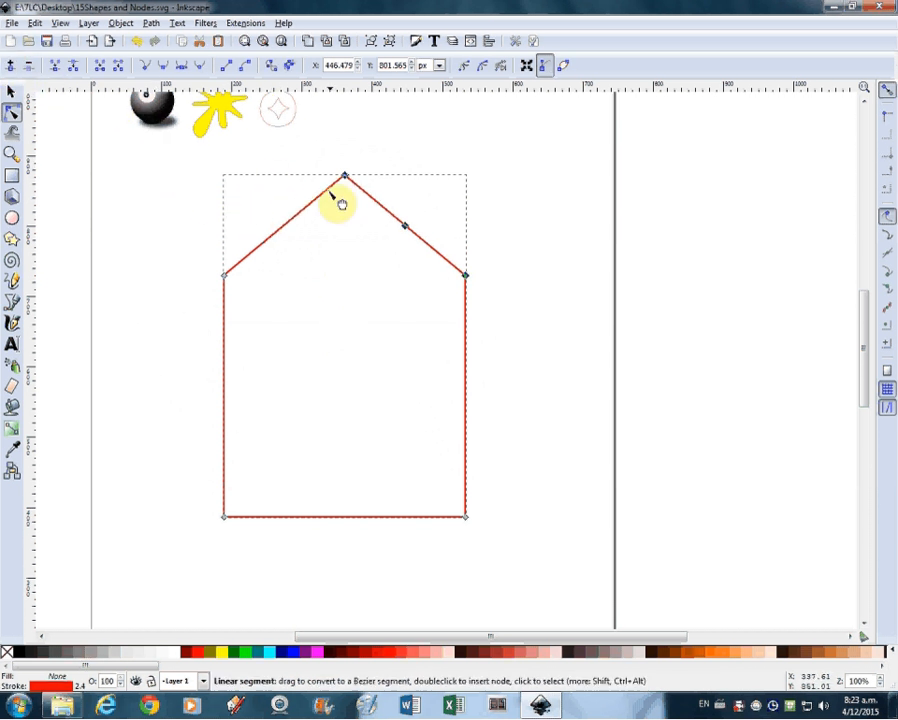
left_click_drag(362, 148, 210, 293)
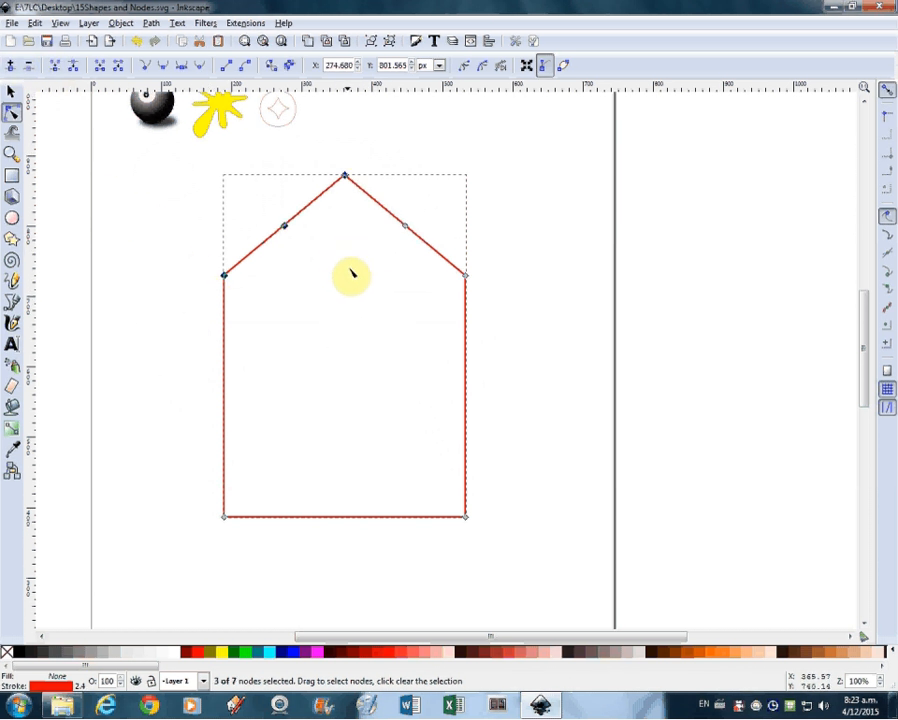
Pull the two sloping-edge midpoint nodes down and inward to form the star's narrow top point.
left_click(286, 228)
left_click_drag(287, 230, 309, 254)
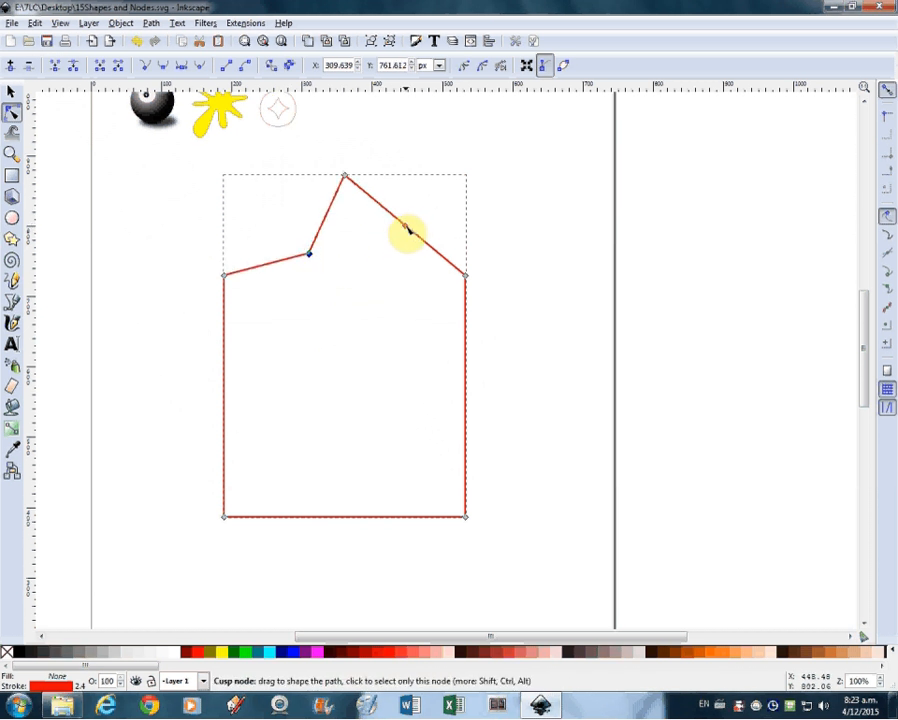
left_click_drag(404, 228, 382, 256)
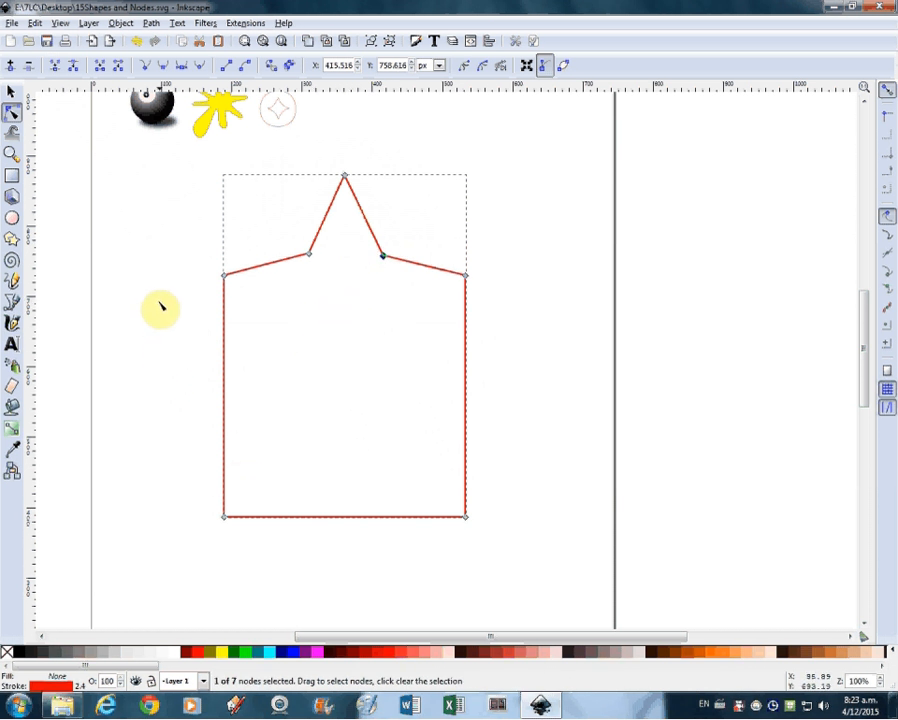
Insert a node midway along the left edge and pull it up and inward to form the star's left point.
left_click_drag(152, 257, 270, 540)
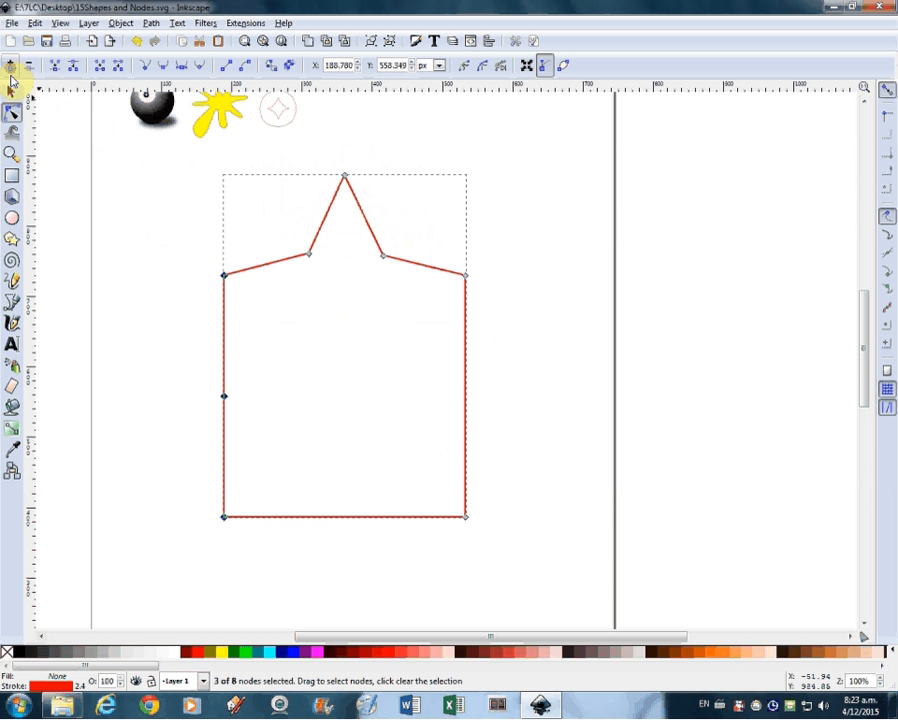
left_click(273, 459)
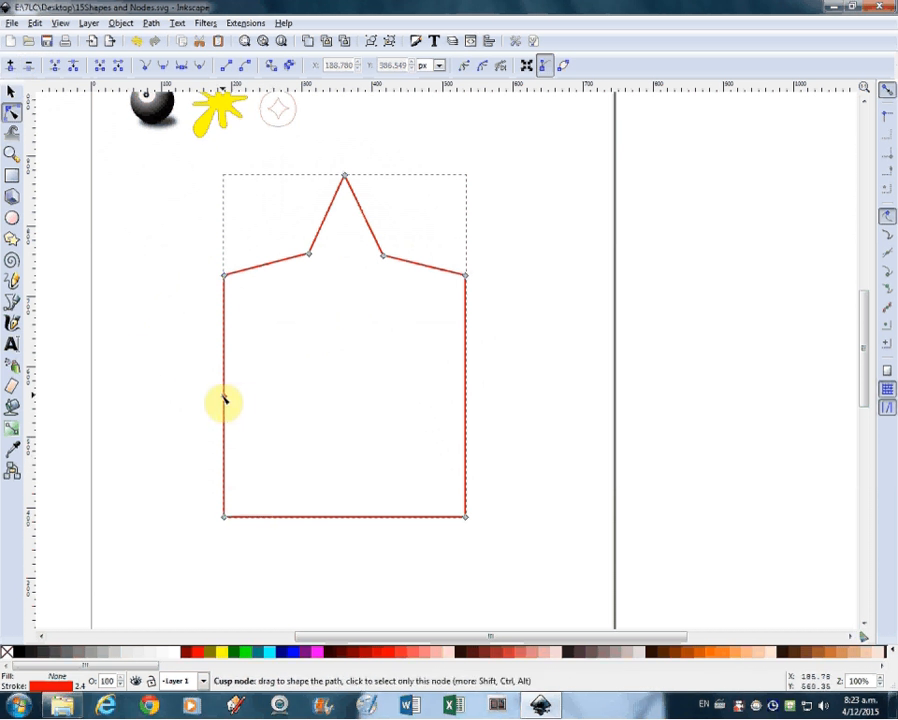
left_click_drag(225, 400, 298, 305)
Form the star's lower-left point by raising a new bottom-edge midpoint node into a notch and pulling the lower-left corner up and inward.
left_click_drag(188, 477, 514, 553)
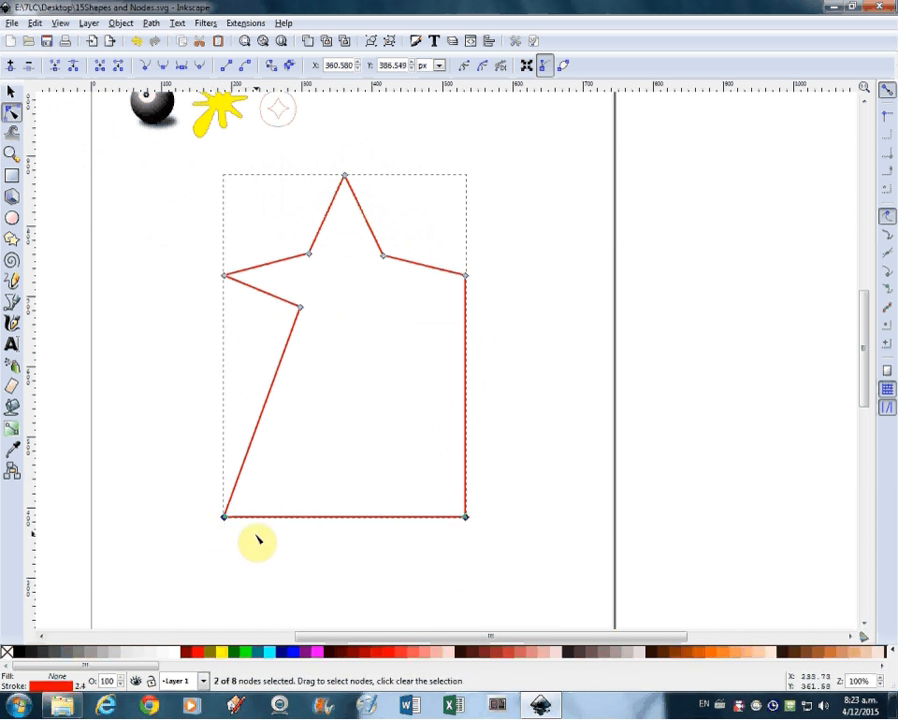
left_click(11, 67)
left_click(333, 568)
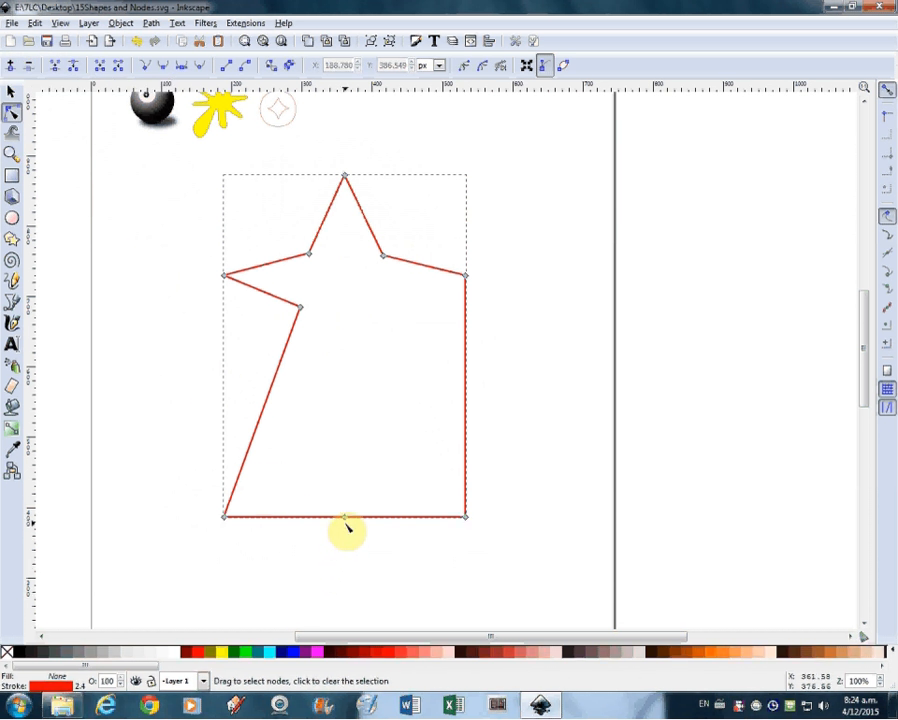
left_click_drag(346, 518, 289, 303)
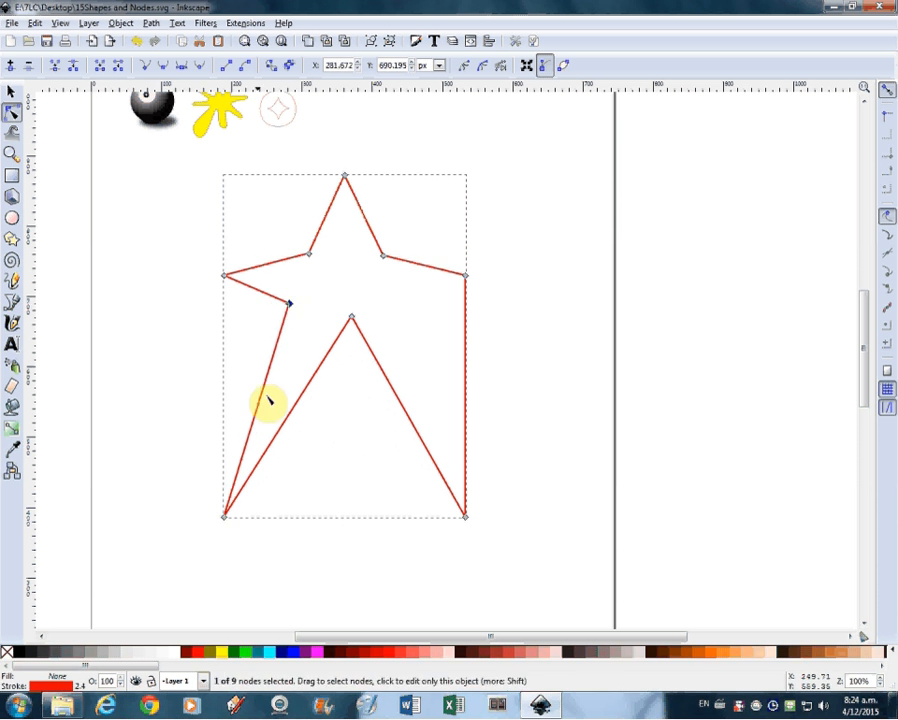
left_click_drag(225, 518, 275, 384)
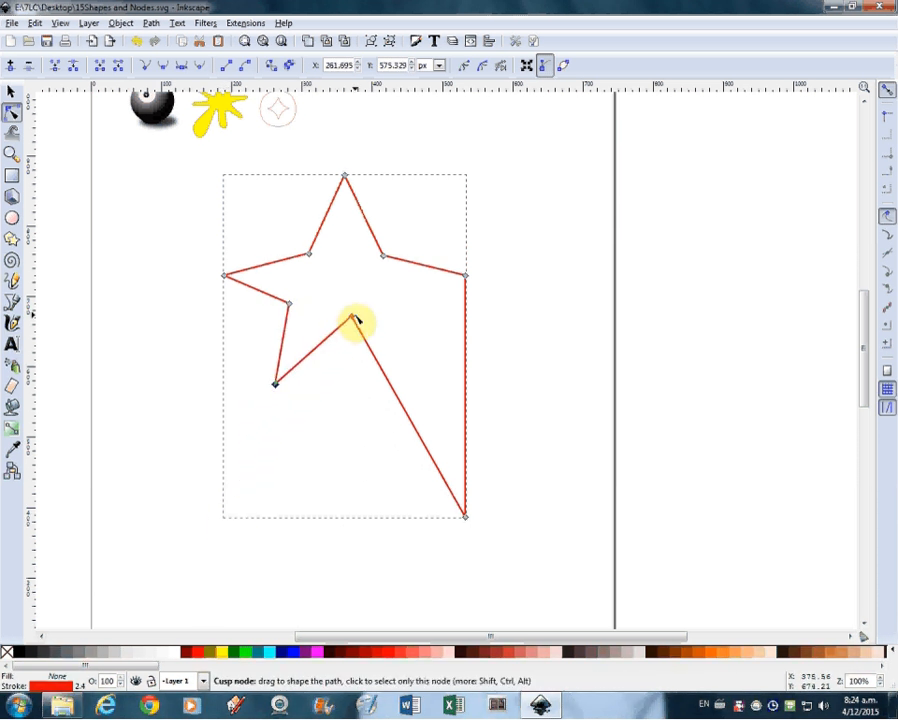
left_click_drag(351, 316, 339, 321)
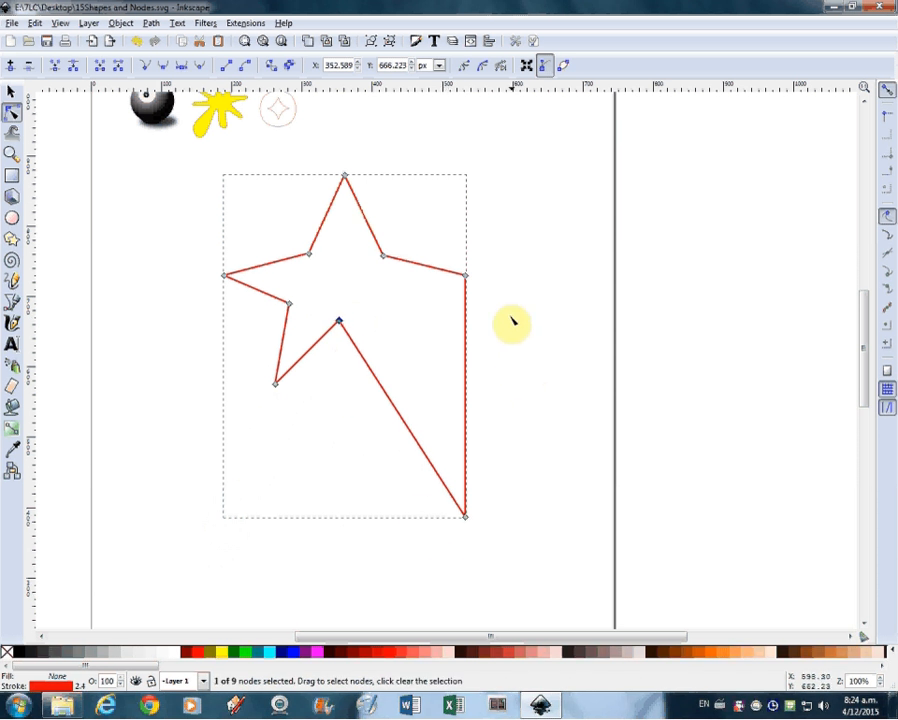
Form the star's right and lower-right points by pulling a new right-edge midpoint node inward and moving the lower-right corner up.
left_click_drag(446, 242, 490, 566)
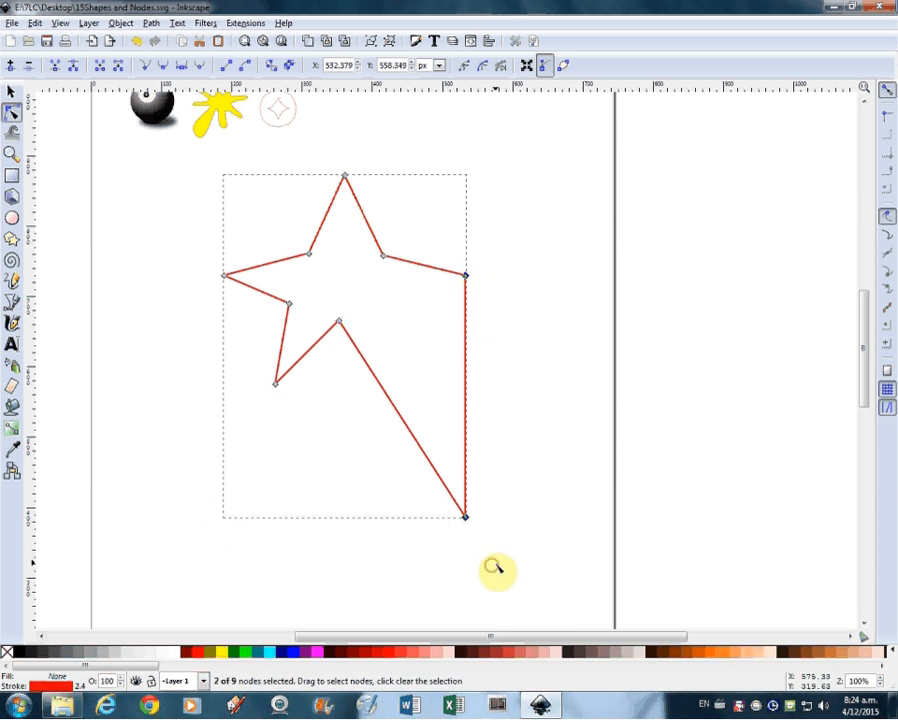
left_click(10, 66)
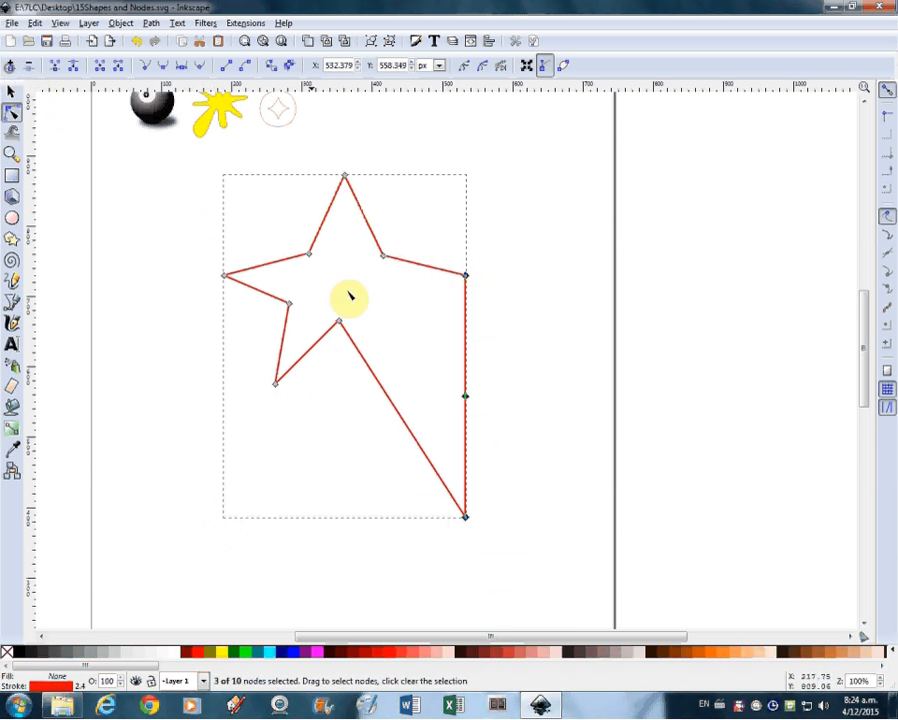
left_click(509, 449)
left_click_drag(465, 398, 383, 302)
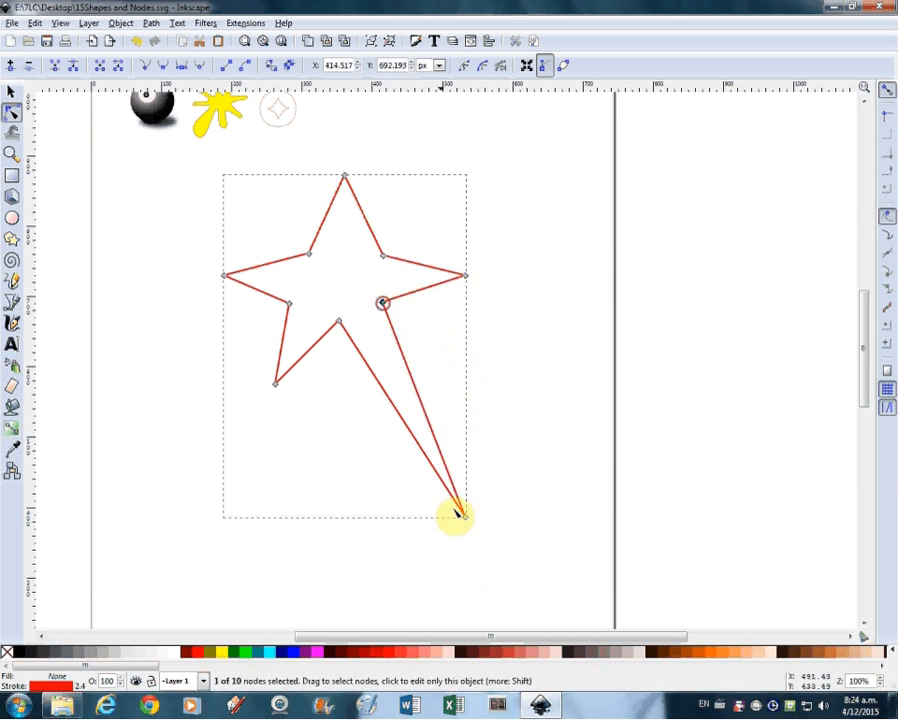
left_click_drag(465, 516, 398, 376)
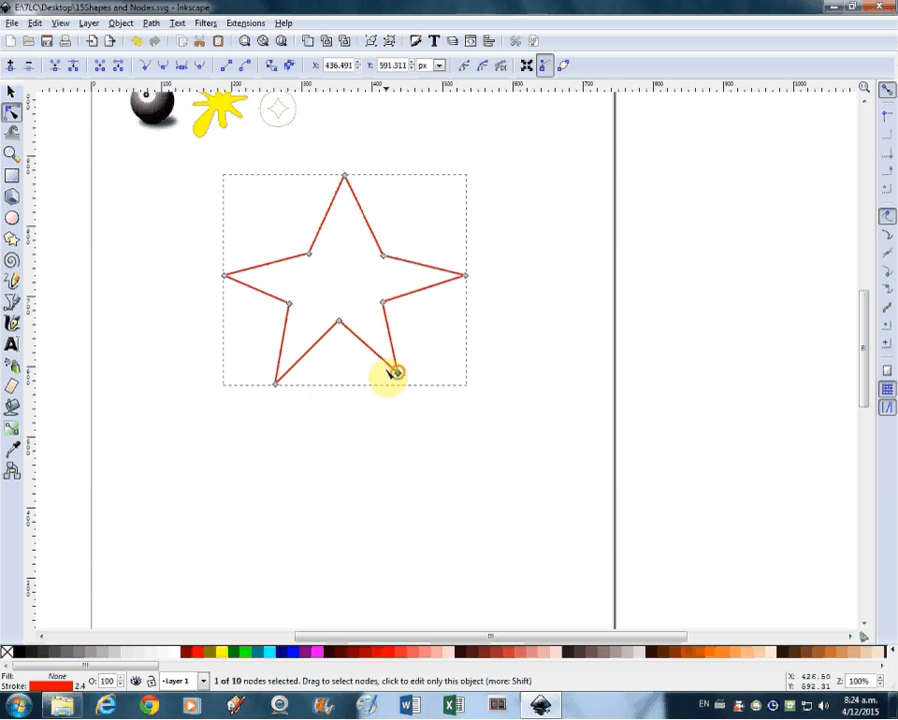
Even out the star's two lower points and draw its side inner nodes closer to the centre to narrow the arms.
mouse_move(339, 321)
left_mouse_down()
mouse_move(345, 307)
mouse_move(381, 295)
mouse_move(366, 256)
mouse_move(352, 257)
mouse_move(358, 296)
mouse_move(338, 320)
left_mouse_up()
left_click_drag(399, 374, 396, 386)
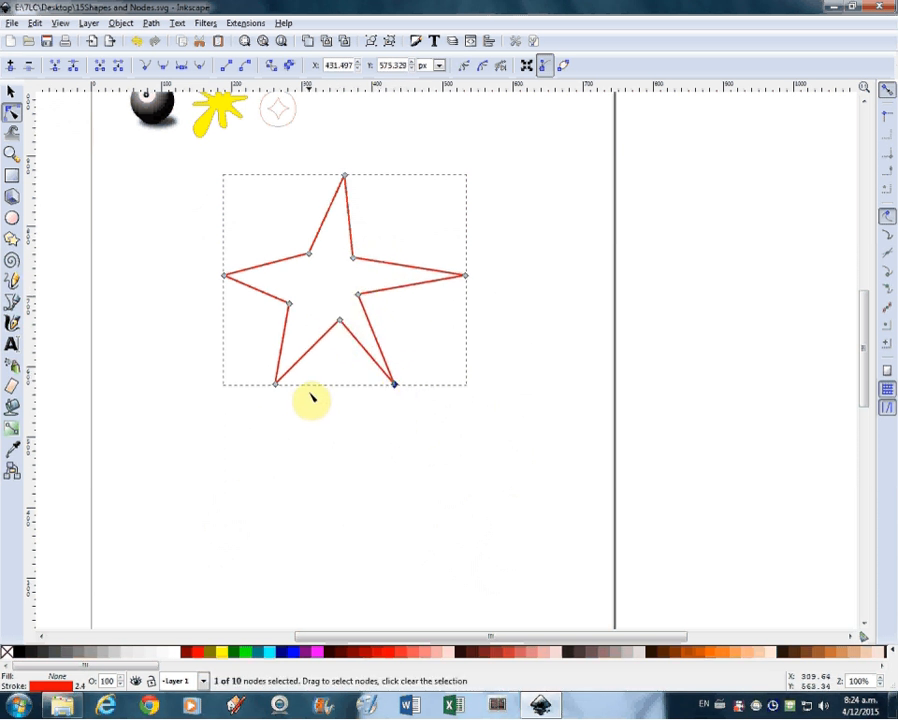
left_click(276, 385)
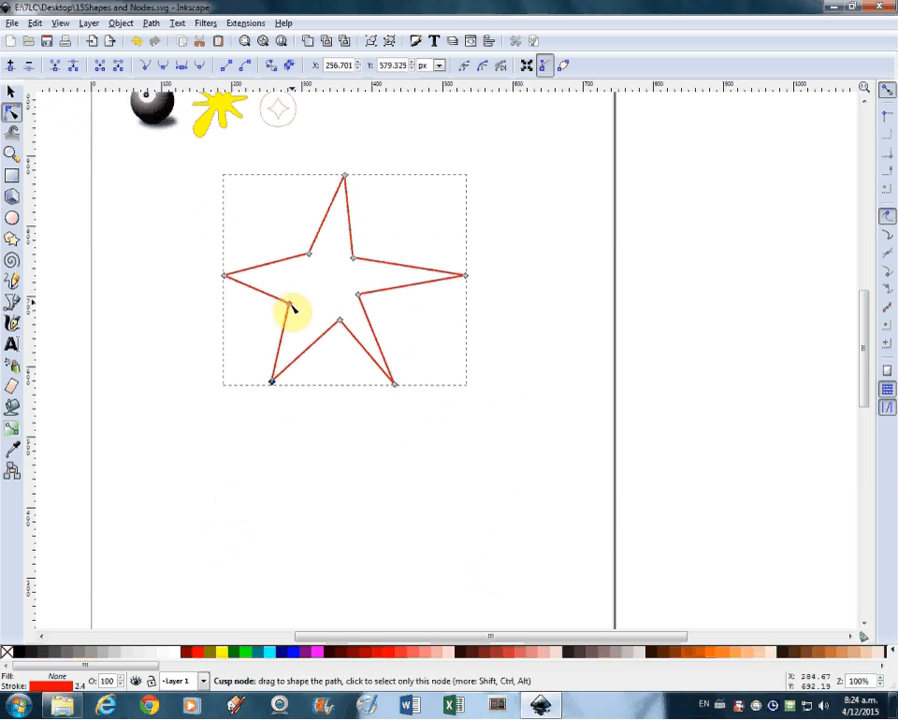
left_click_drag(289, 308, 311, 265)
Reposition the star's top, right and left tips and nudge the two right-hand inner nodes to balance its shape.
left_click_drag(345, 178, 331, 187)
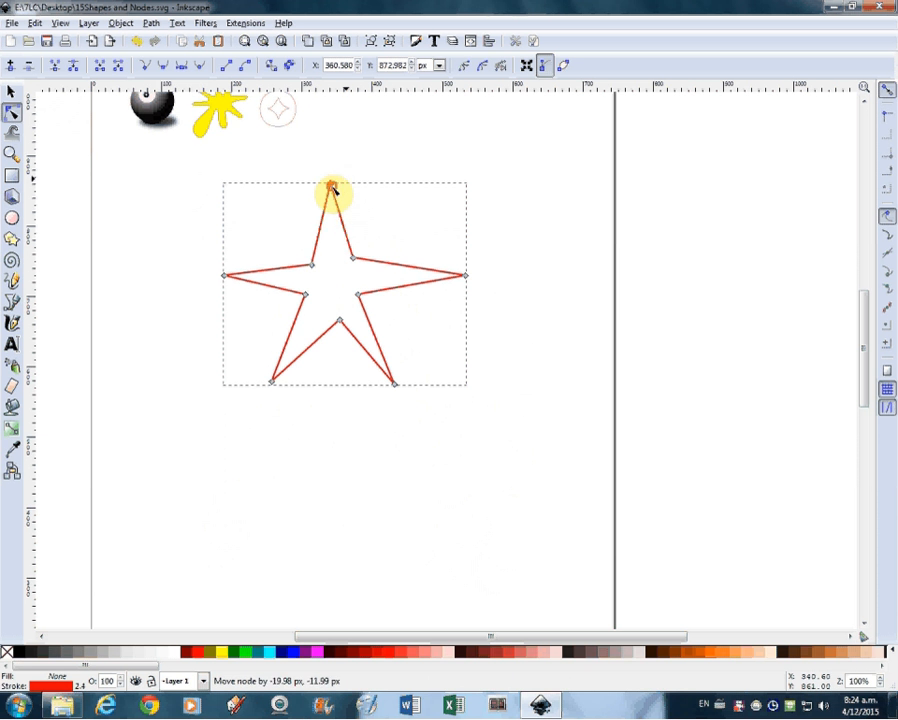
left_click_drag(466, 276, 432, 271)
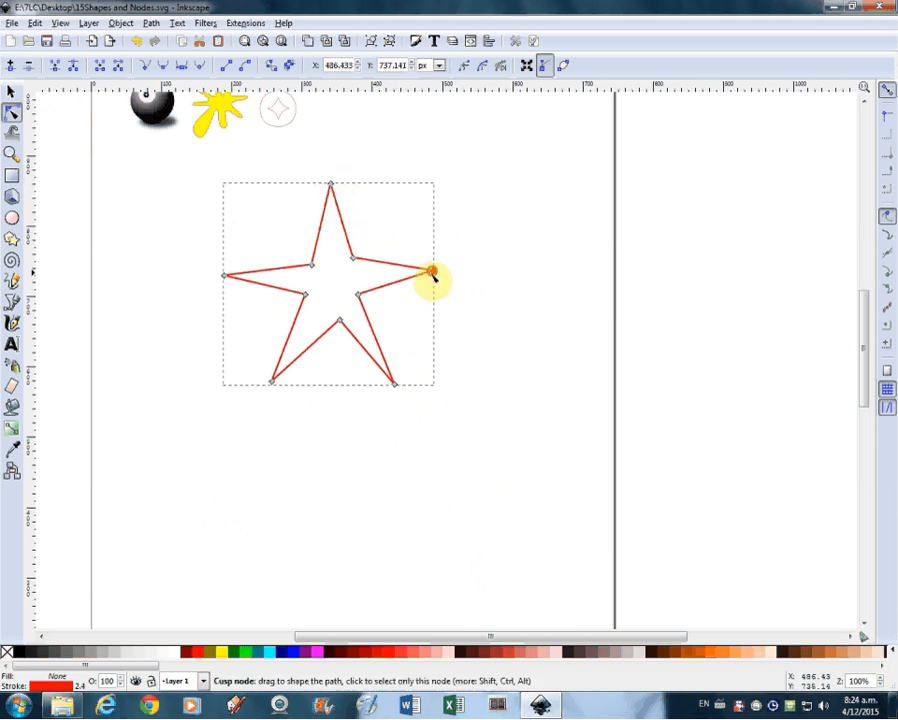
left_click_drag(227, 279, 226, 264)
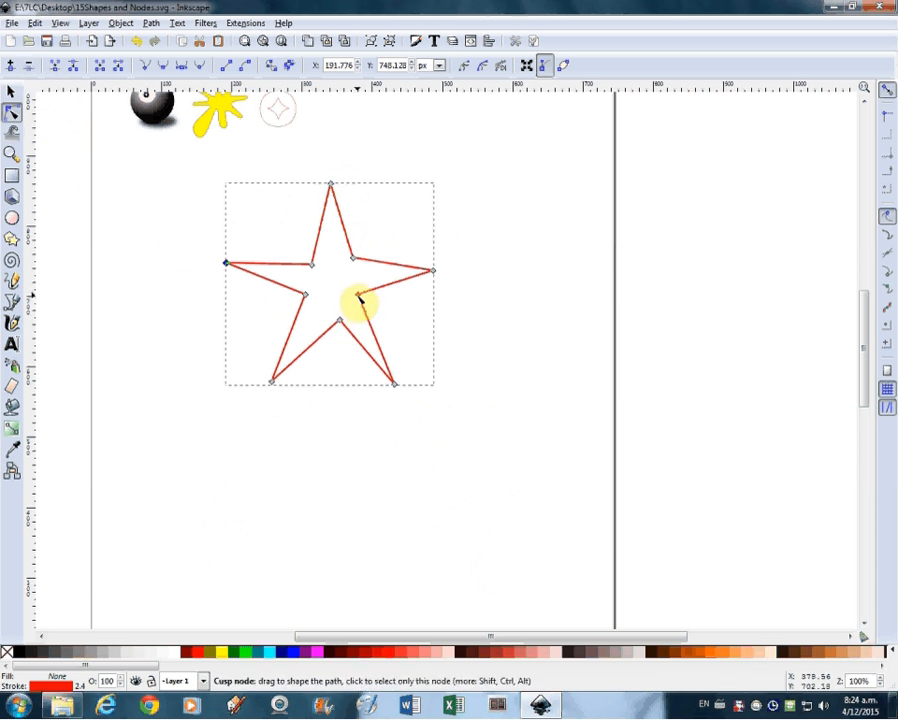
left_click_drag(359, 297, 357, 304)
left_click_drag(352, 258, 355, 265)
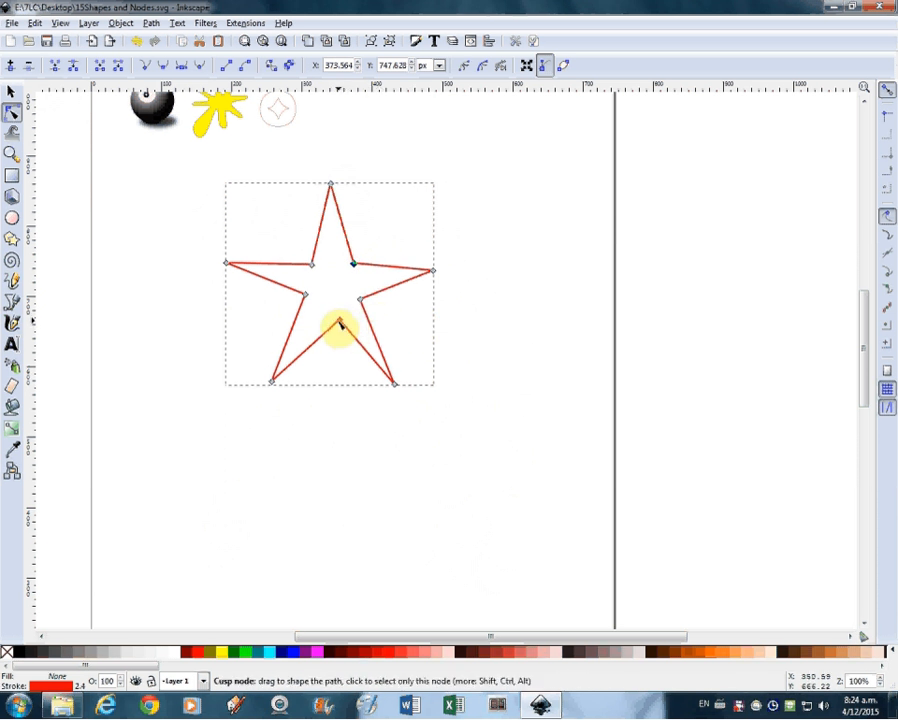
Shift the star's bottom inner node slightly left and up to centre it between the two lower points.
left_click_drag(340, 322, 334, 319)
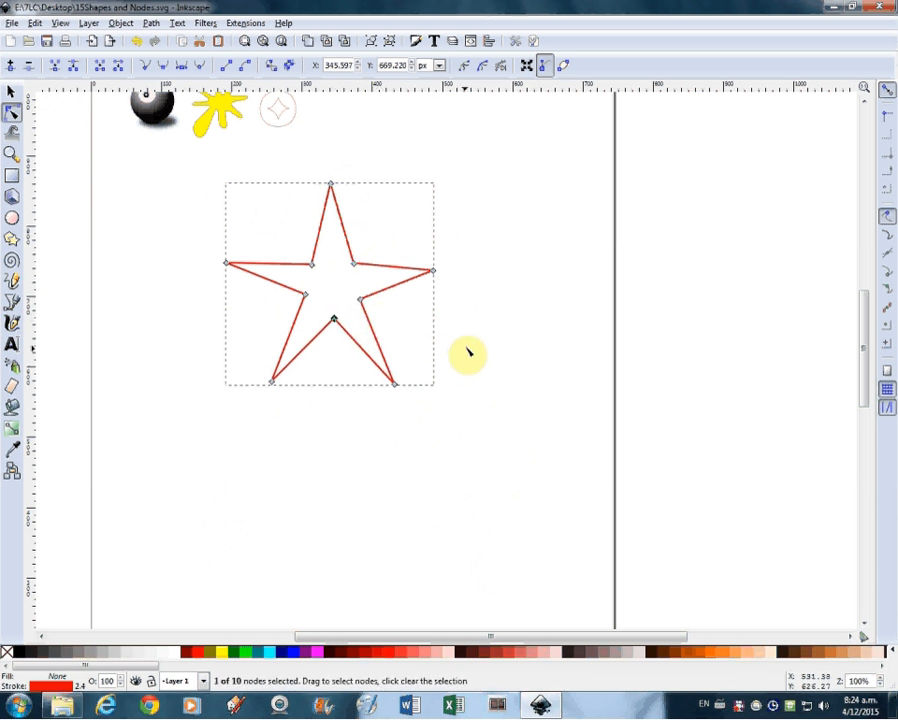
left_click(467, 346)
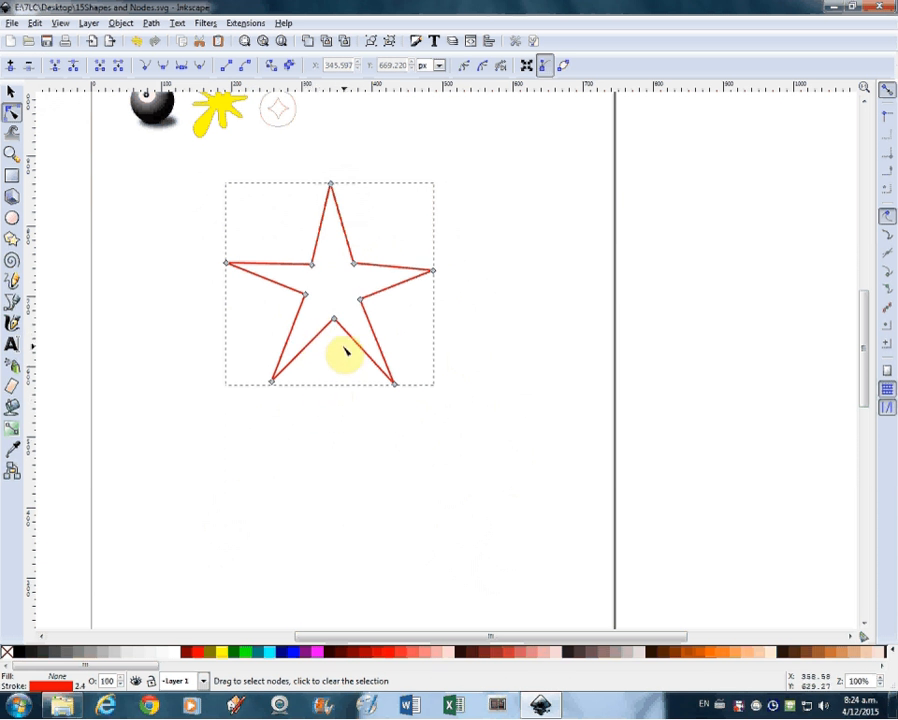
Round the star's left and top tips into petals by making their nodes symmetric.
left_click_drag(199, 241, 231, 287)
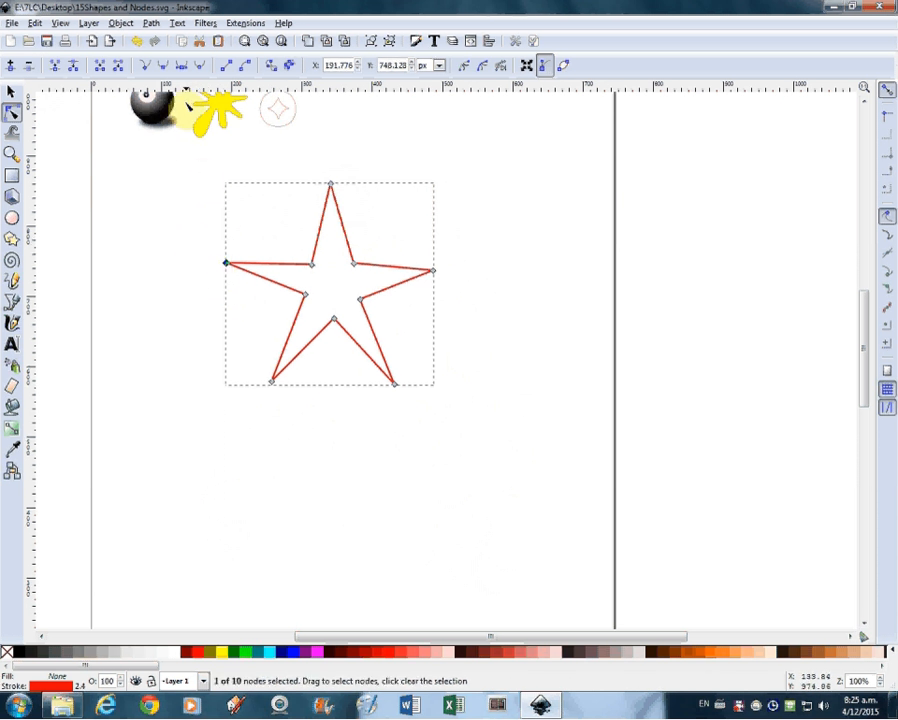
left_click(180, 68)
left_click_drag(308, 172, 344, 200)
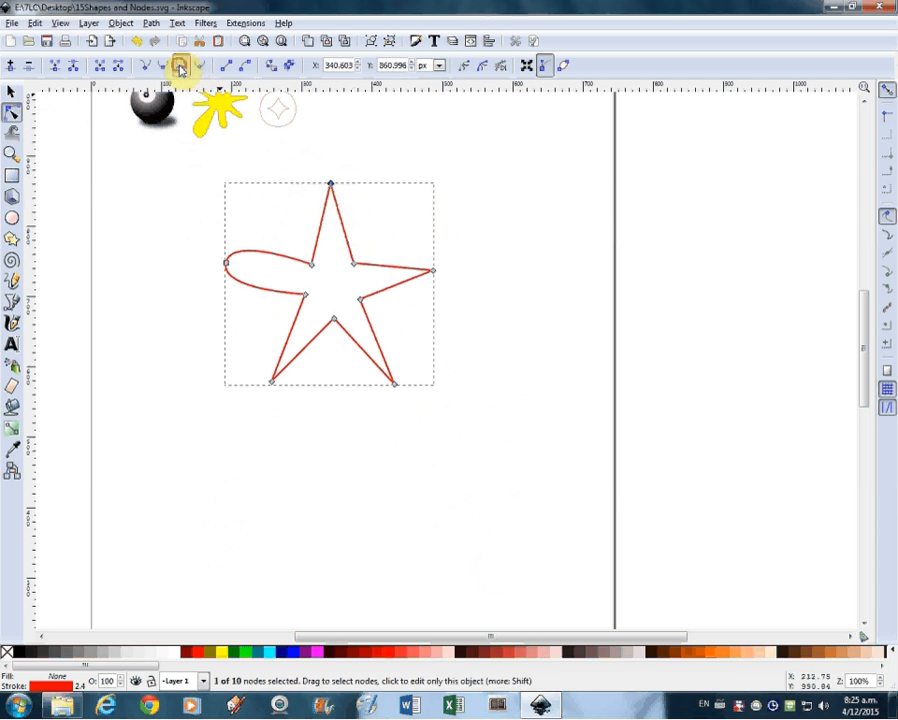
left_click(180, 68)
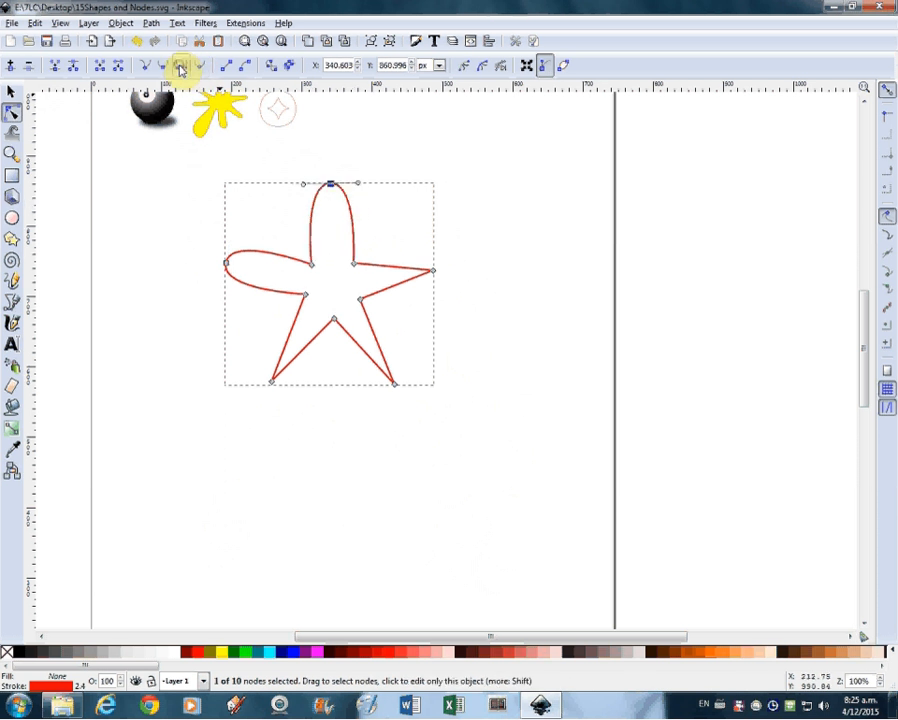
Round the right, lower-right and lower-left tips together by making their three nodes symmetric.
left_click(434, 271)
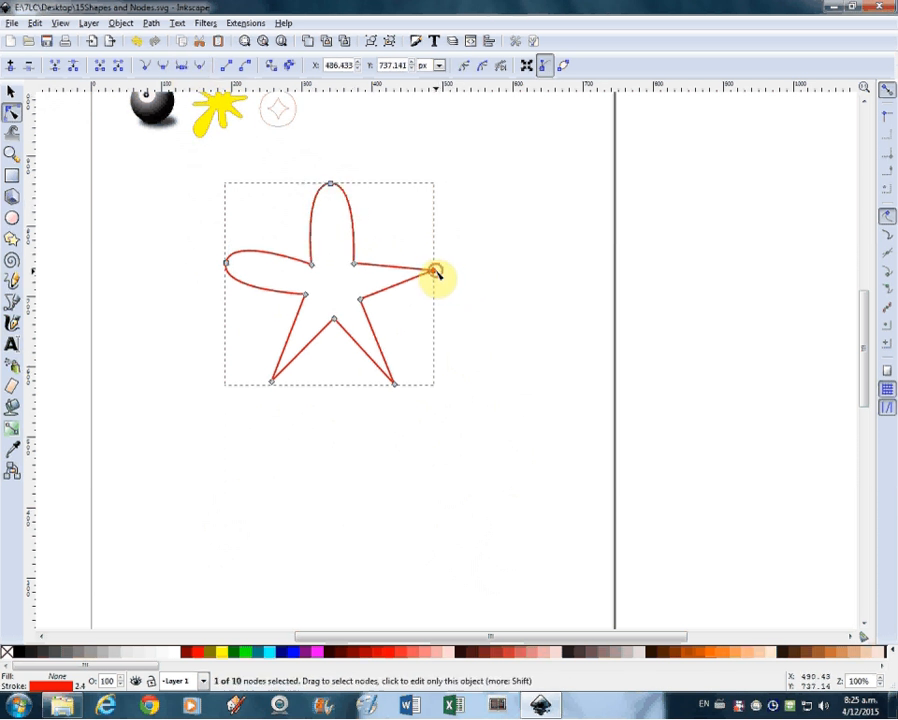
left_click(392, 386, "shift")
left_click(430, 270)
left_click(432, 270)
left_click(394, 384, "shift")
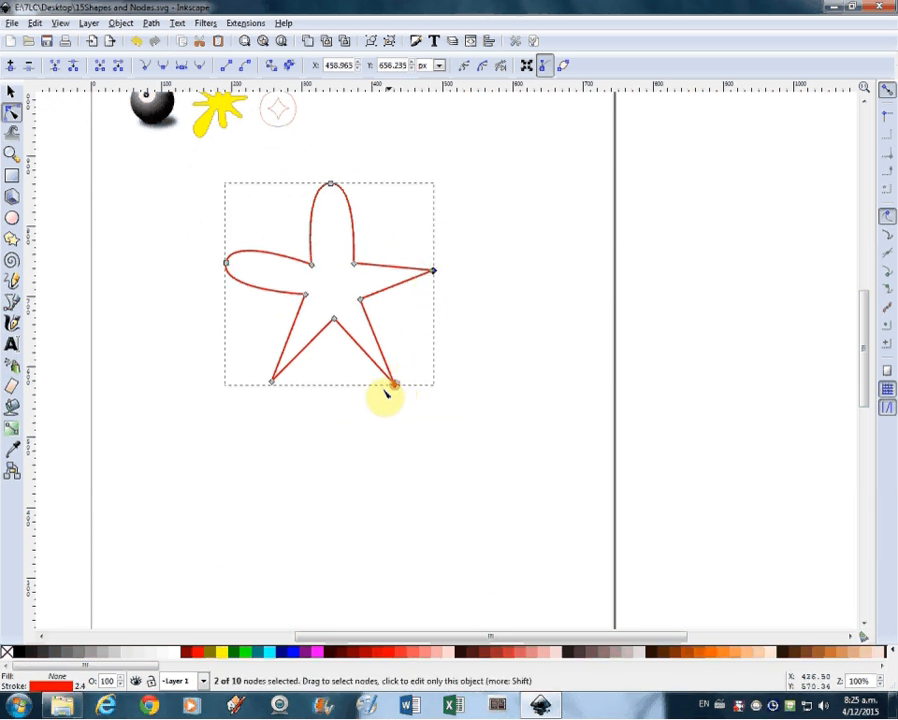
left_click(273, 384, "shift")
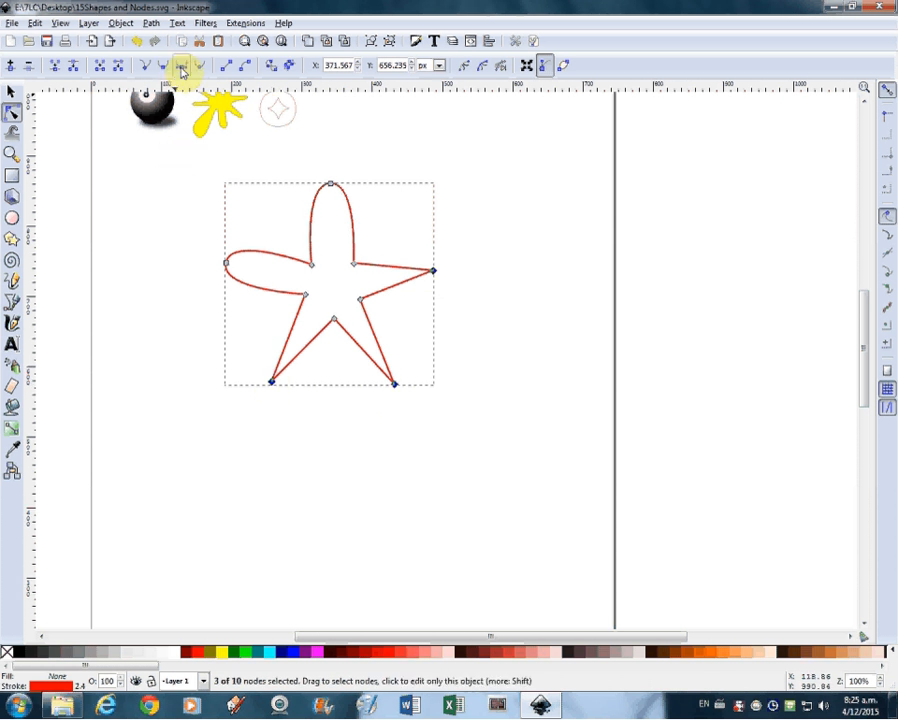
left_click(181, 66)
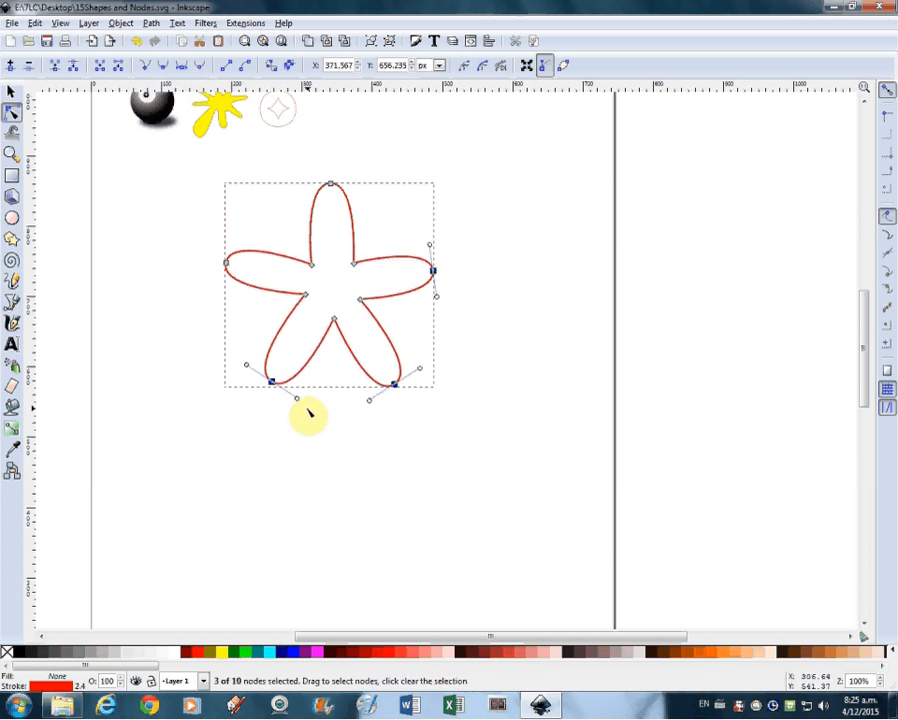
Widen the two lower petals and the right petal by lengthening their node handles, and nudge their three tip nodes slightly up.
left_click_drag(298, 401, 348, 415)
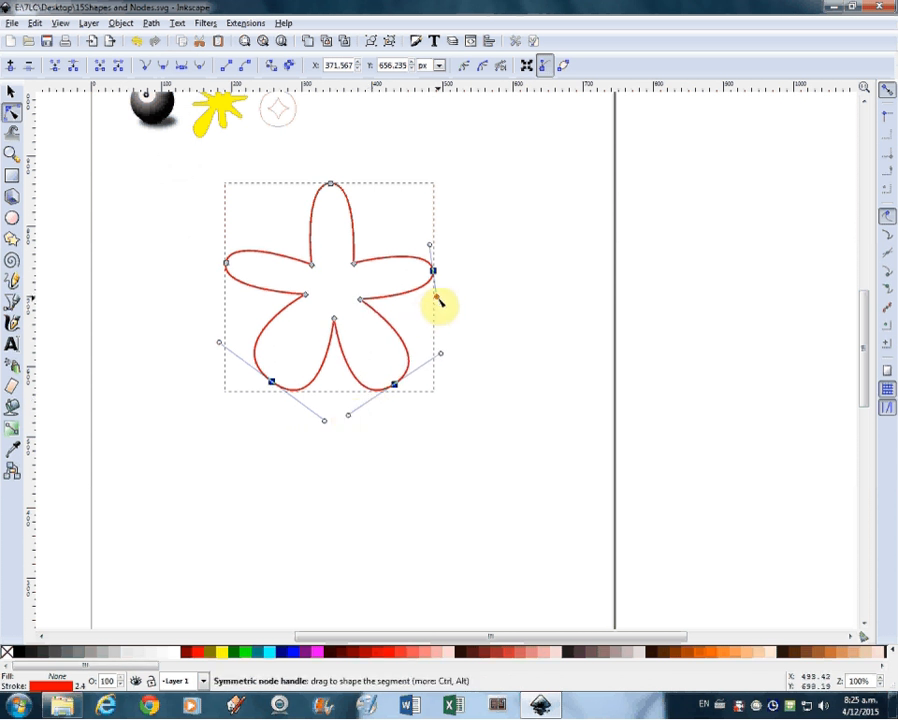
left_click_drag(437, 300, 445, 335)
mouse_move(434, 270)
left_mouse_down()
mouse_move(429, 254)
mouse_move(435, 265)
left_mouse_up()
left_click(385, 215)
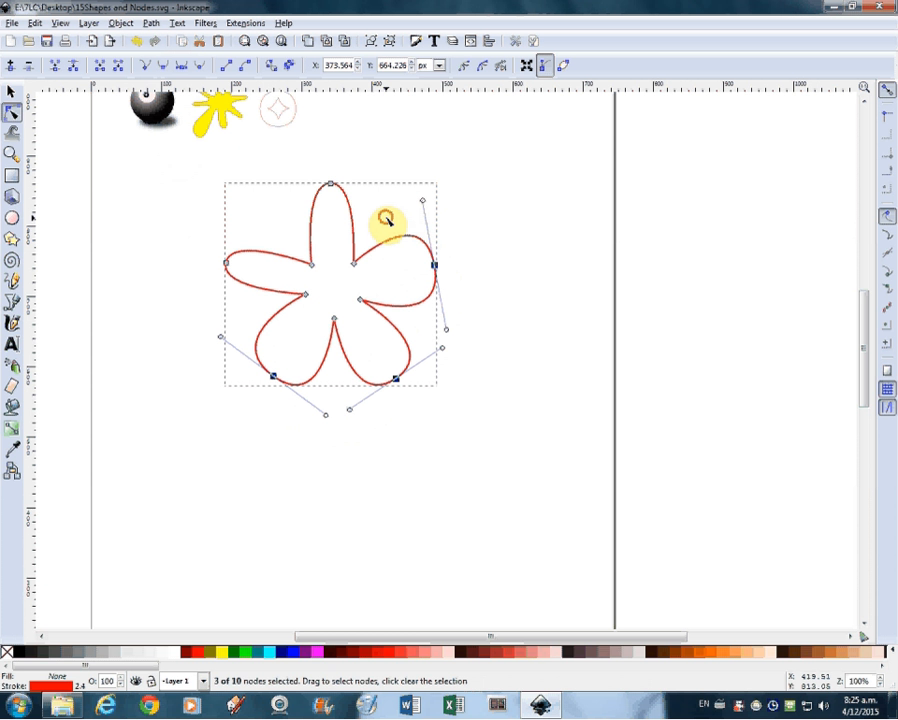
Widen the top and left petals by lengthening their tip handles, and raise the left petal's tip node slightly.
left_click(330, 182)
left_click_drag(360, 185, 402, 181)
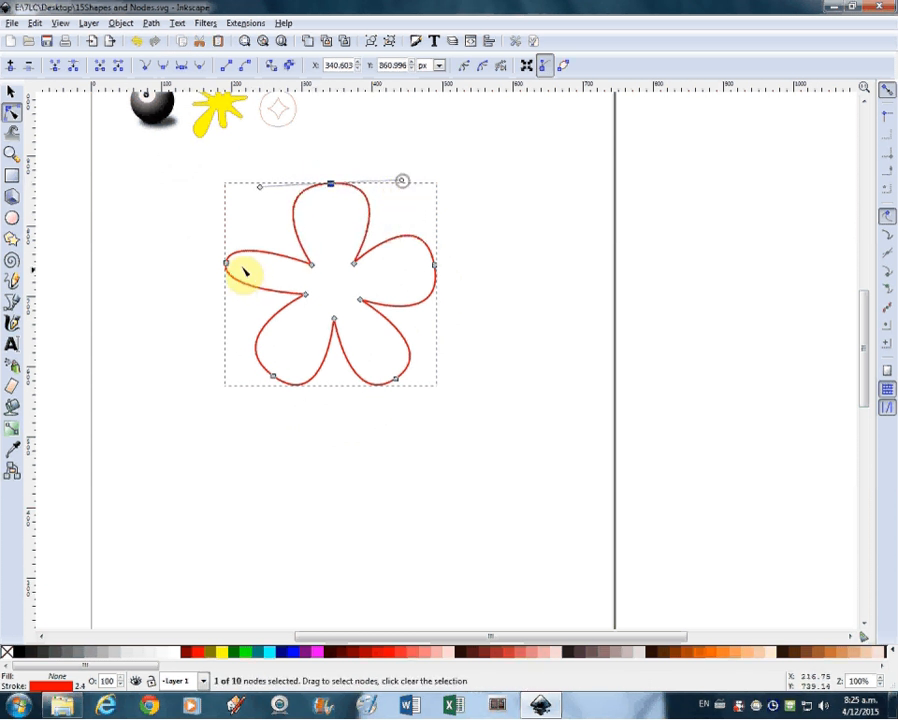
left_click(228, 263)
left_click_drag(232, 236, 238, 192)
left_click_drag(227, 262, 230, 247)
left_click_drag(220, 320, 208, 312)
Move the right, lower-right and lower-left petal tip nodes slightly outward to balance the flower.
left_click(435, 265)
left_click_drag(440, 264, 446, 257)
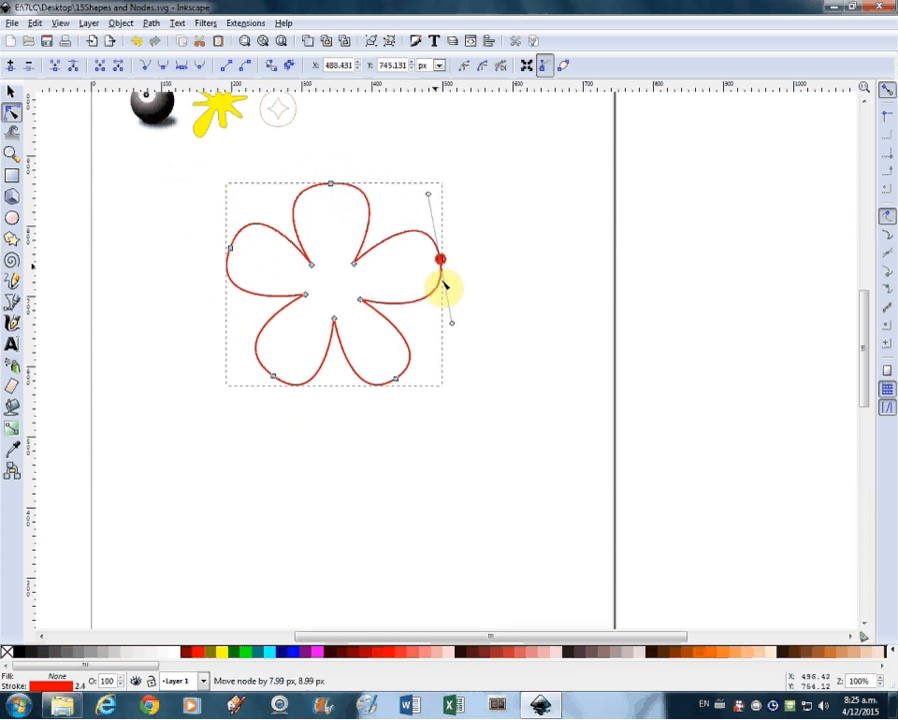
left_click(398, 378)
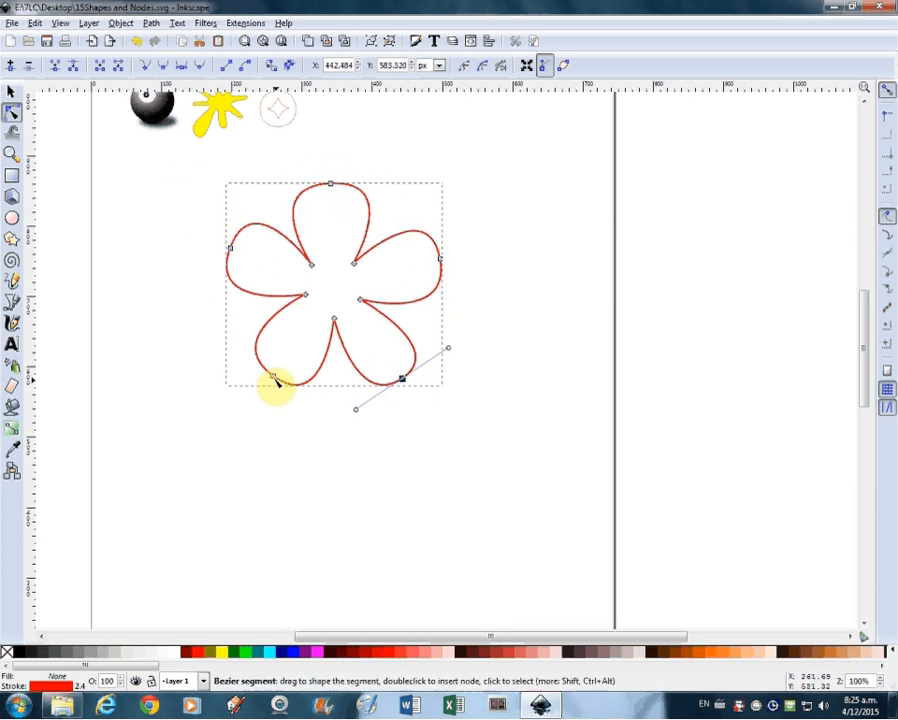
left_click_drag(273, 377, 265, 384)
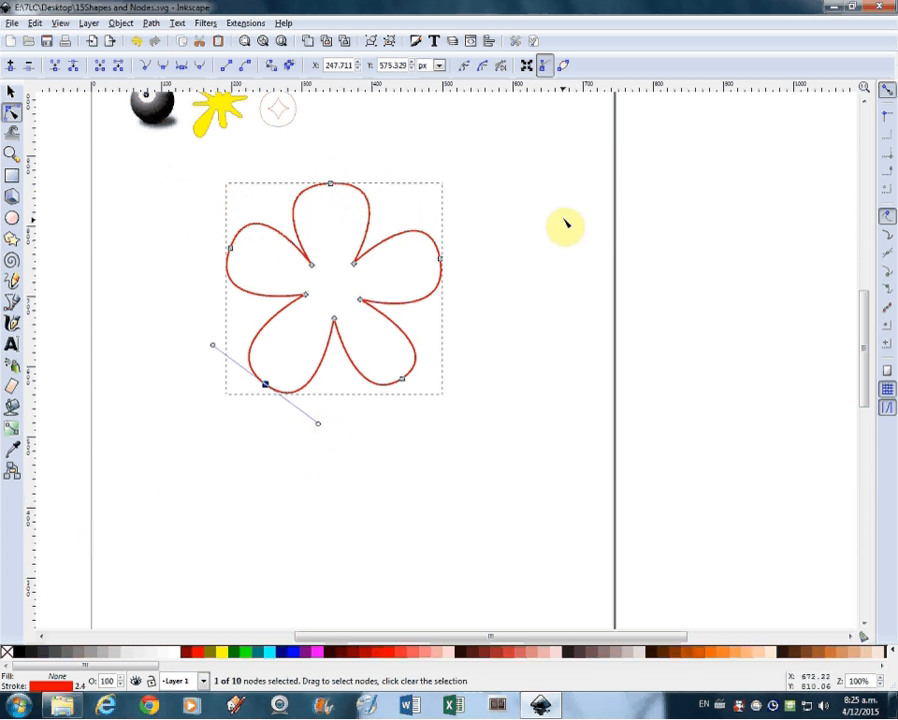
Give the flower a flat light pink fill, RGBA e6a0d3ff, and remove its stroke paint.
left_click(418, 40)
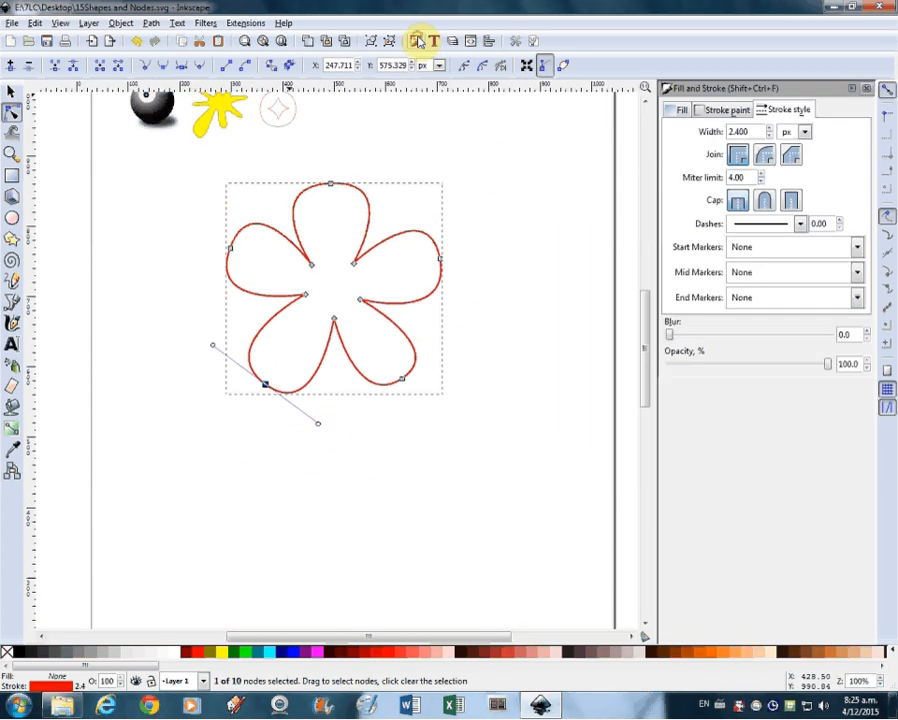
left_click(677, 112)
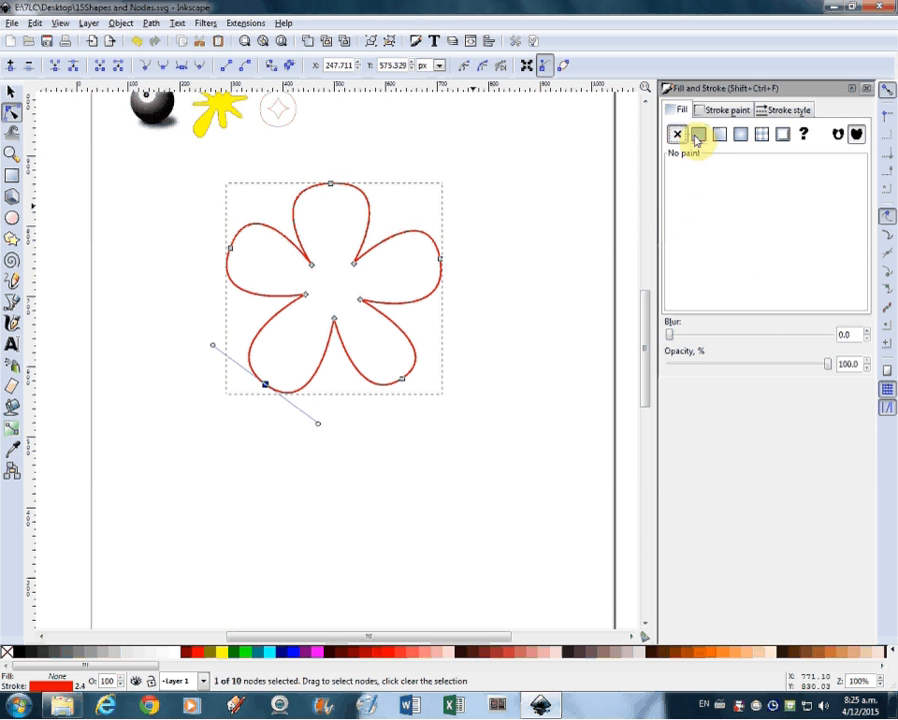
left_click(698, 134)
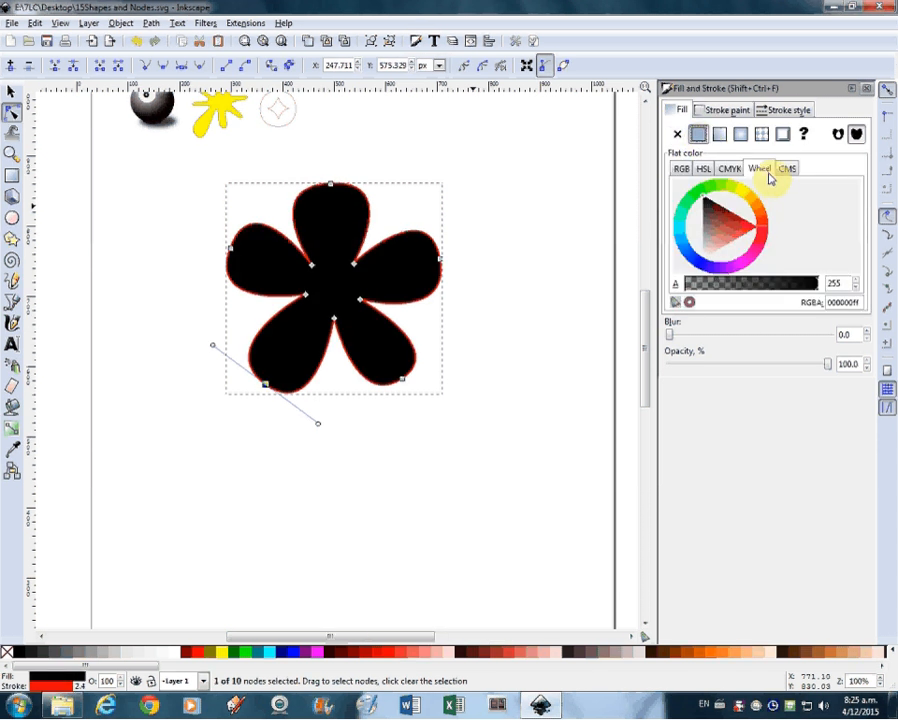
left_click(755, 262)
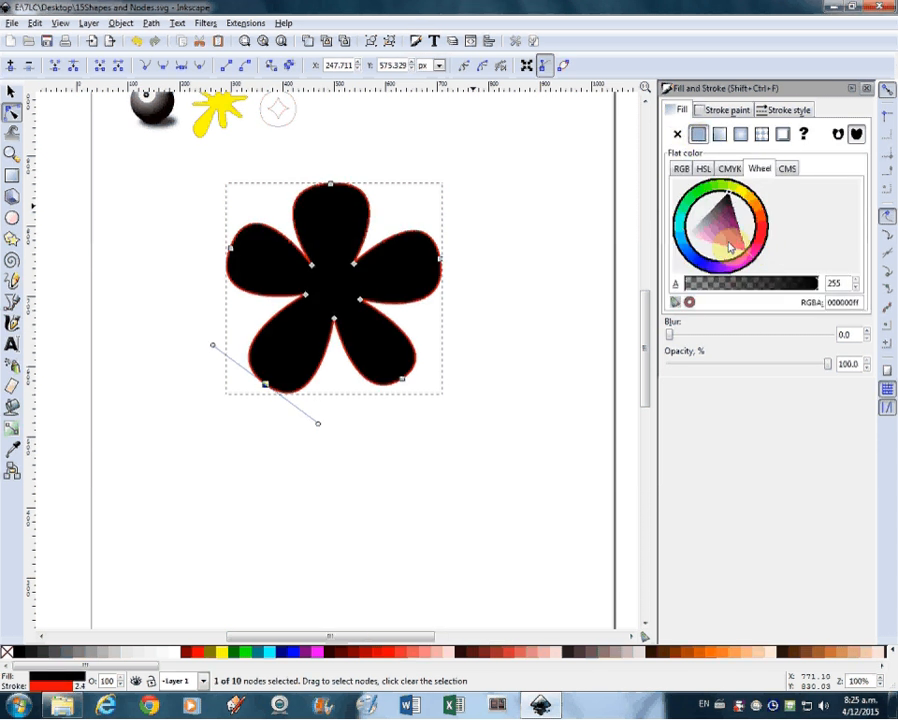
left_click(708, 242)
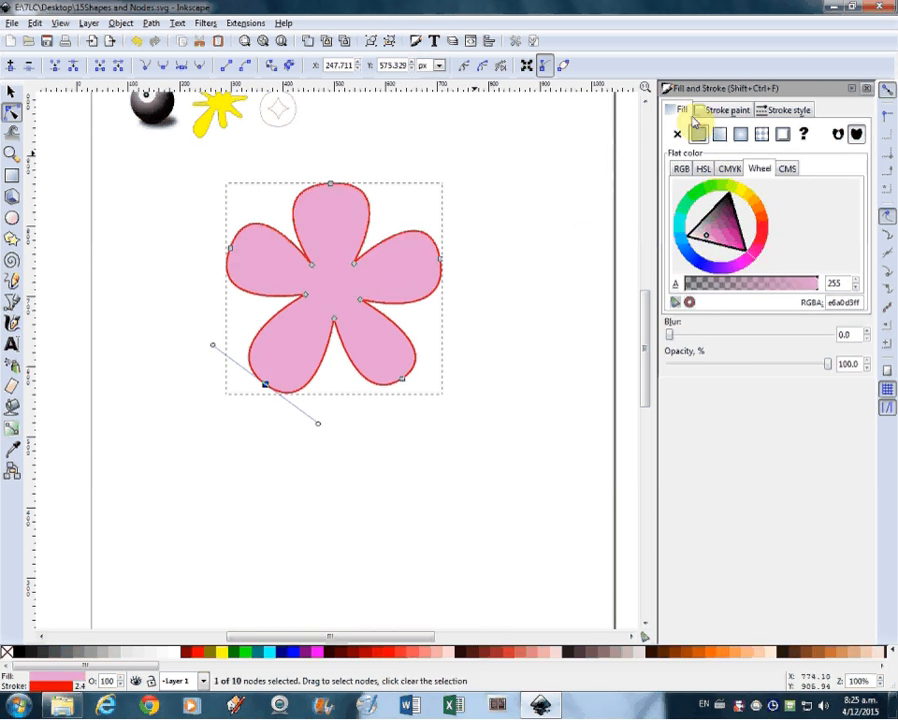
left_click(717, 111)
left_click(677, 135)
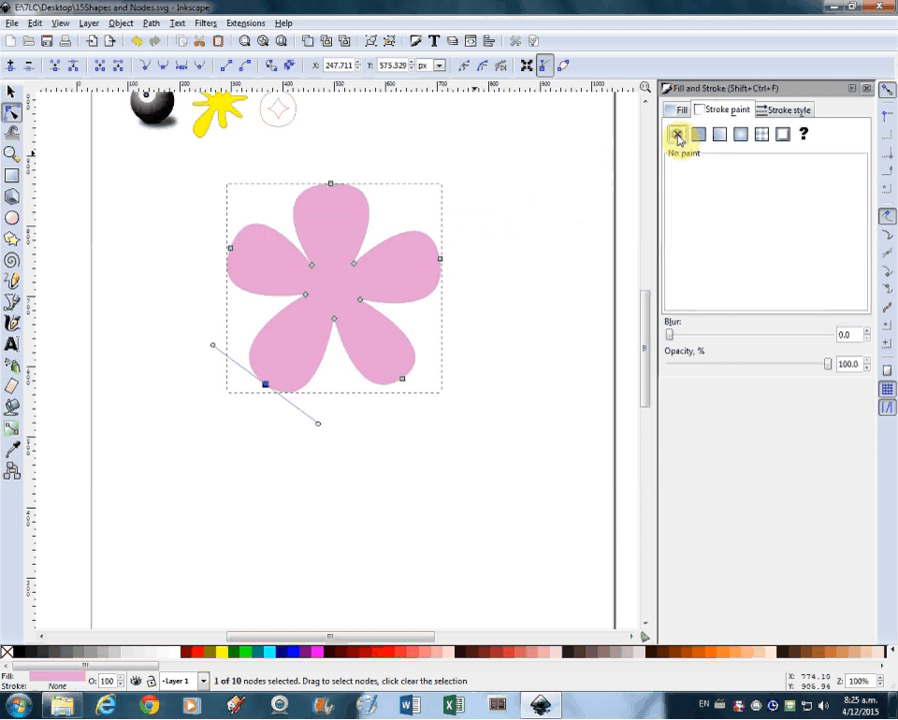
Scale the flower down to about 157 by 154 px and place it to the right of the circled four-pointed star.
left_click(14, 95)
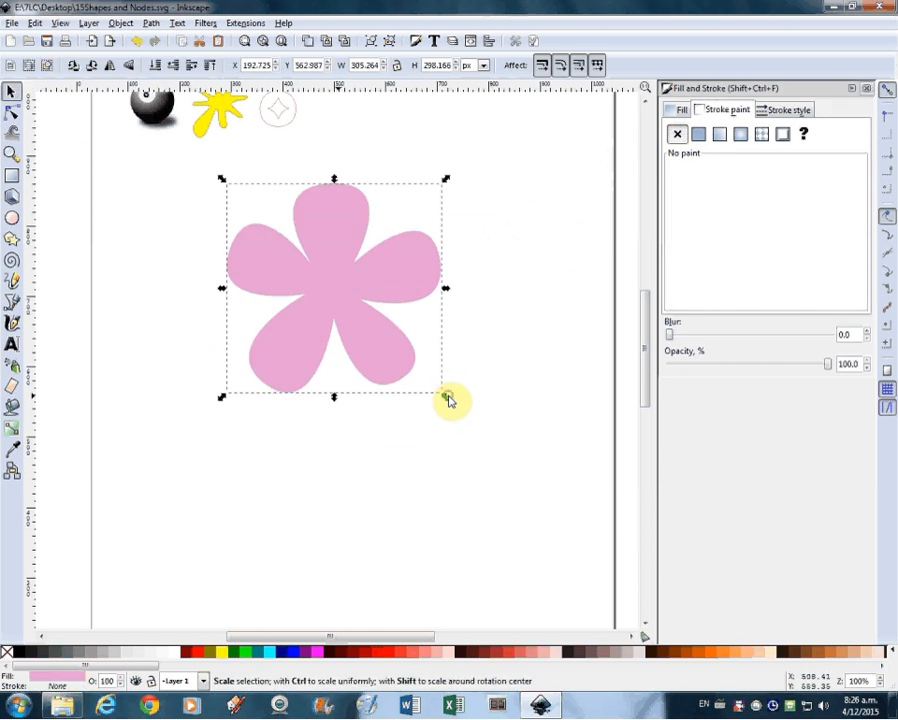
left_click_drag(446, 398, 345, 309)
left_click_drag(283, 249, 370, 158)
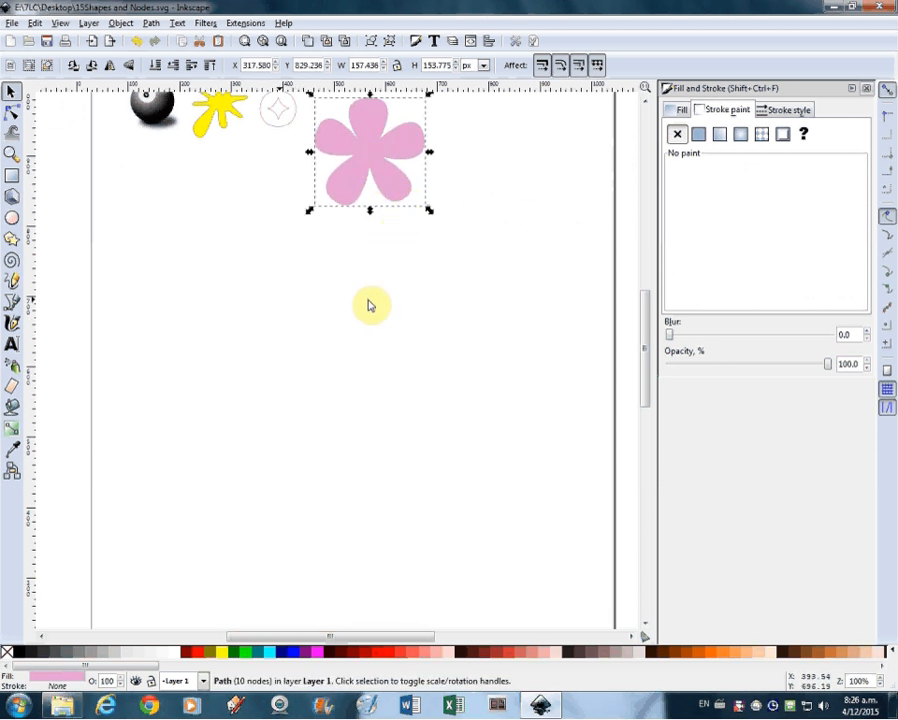